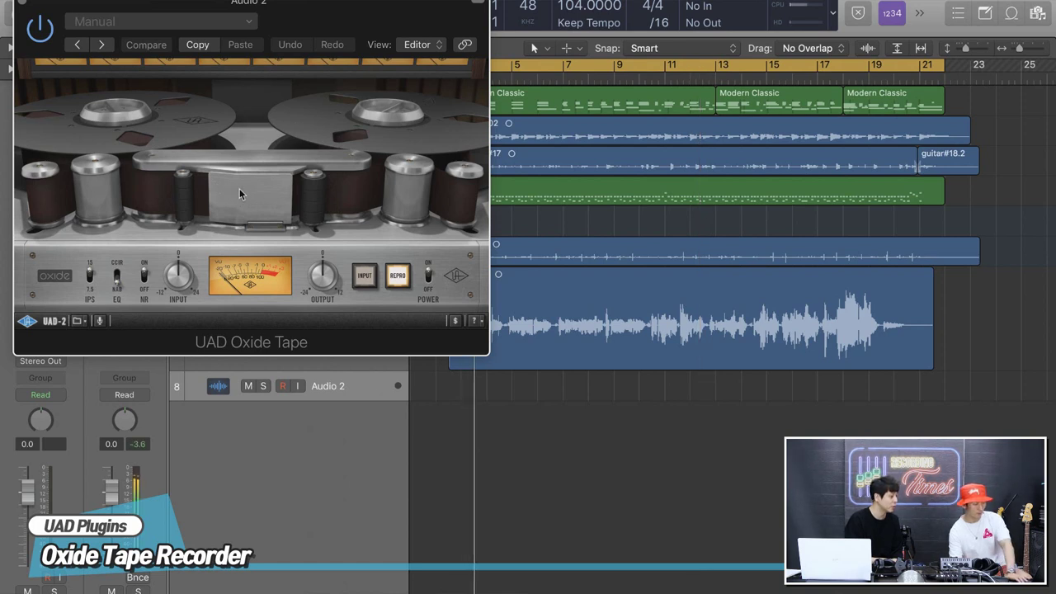
# Move the Oxide Tape plug-in window off the channel strips and try to move its insert from Audio 2 to the output channel
pyautogui.moveTo(69, 5); pyautogui.dragTo(399, 32)
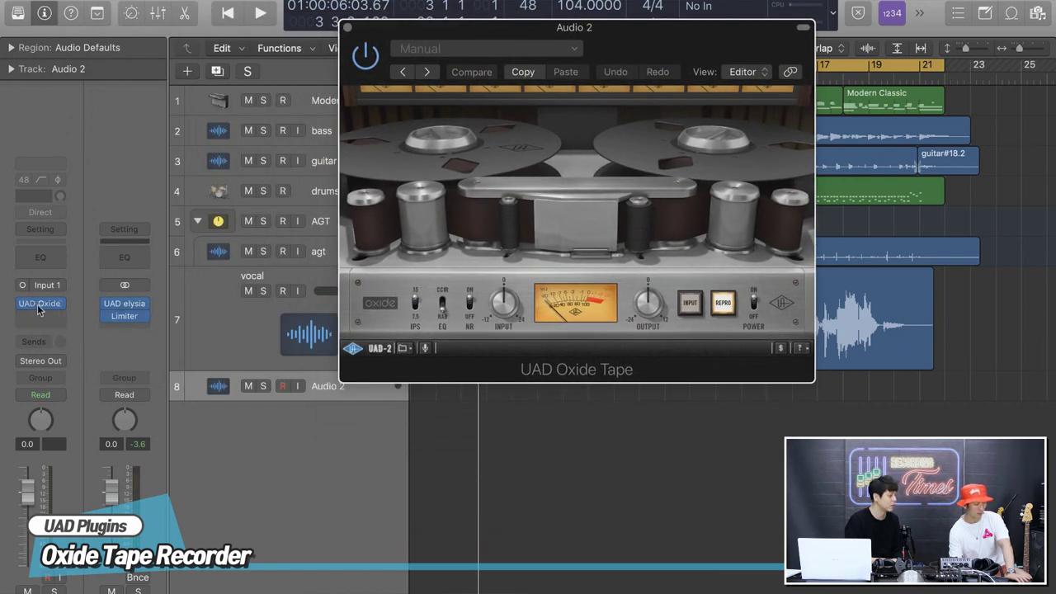
pyautogui.moveTo(39, 307); pyautogui.dragTo(128, 334)
pyautogui.click(126, 320)
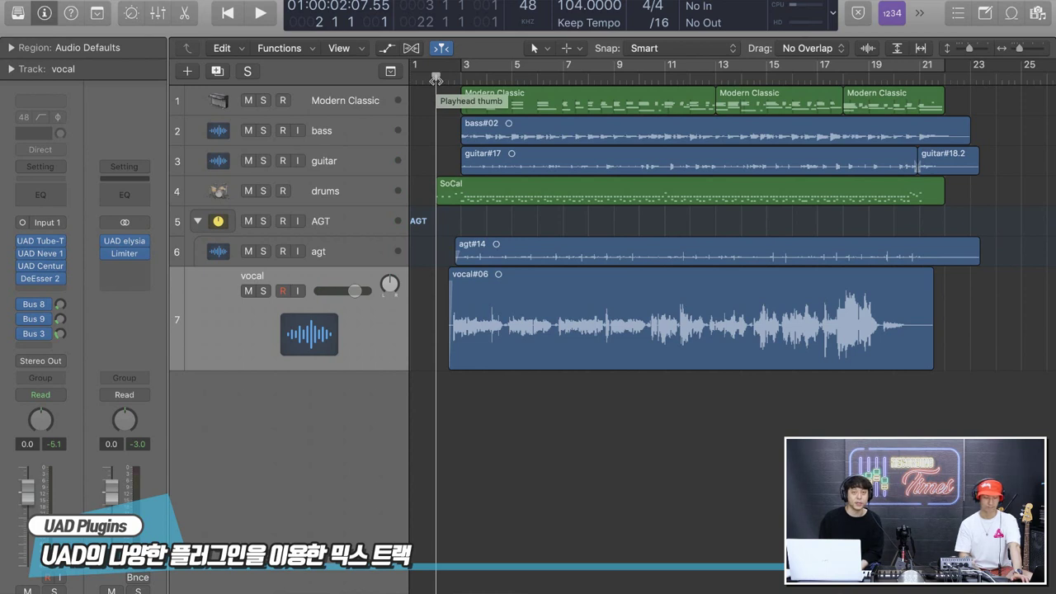
# Play the full mix from bar 2 and select the guitar track
pyautogui.press('space')
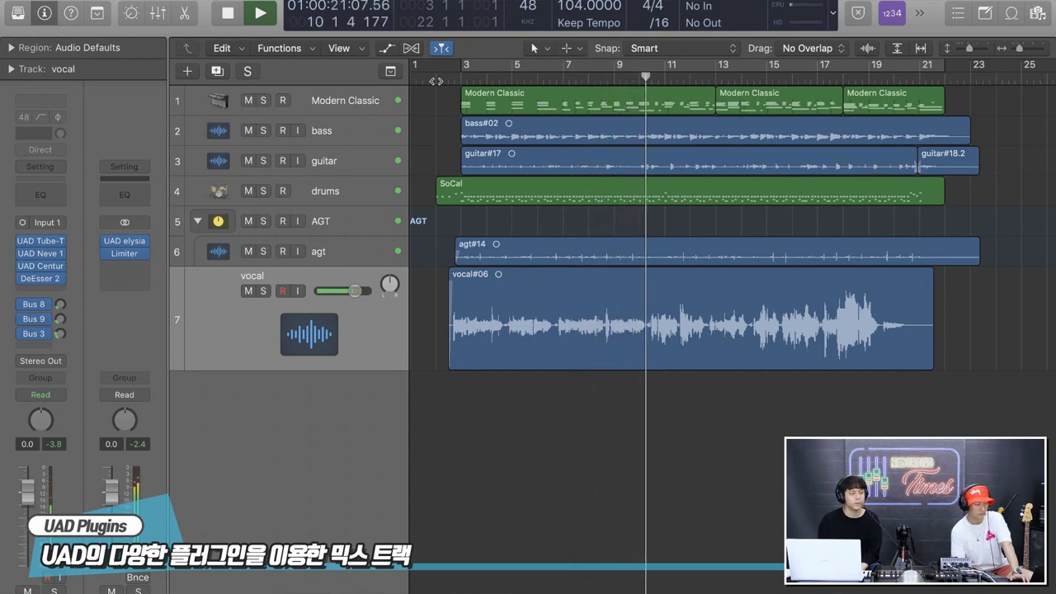
pyautogui.click(338, 166)
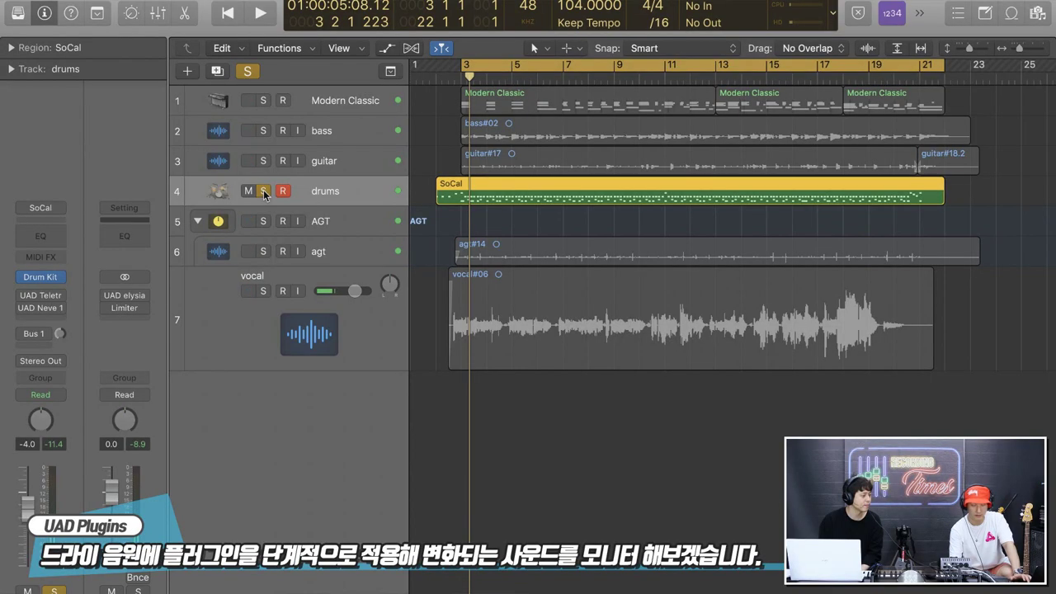
# Play the soloed drums and switch on their Teletronix LA-2A Gray and Neve 1073 inserts
pyautogui.press('space')
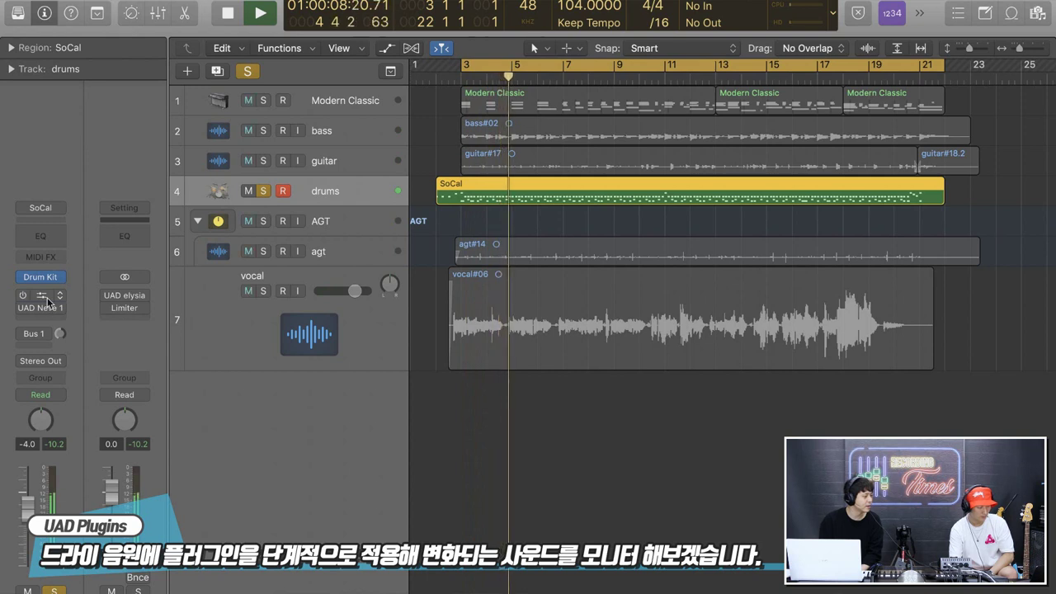
pyautogui.click(45, 298)
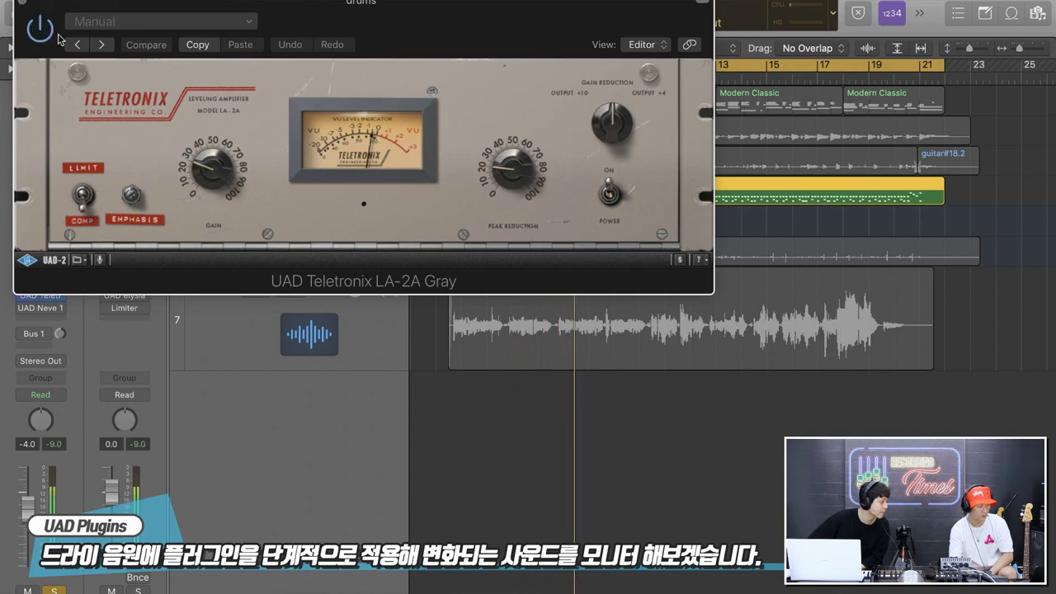
pyautogui.moveTo(129, 7); pyautogui.dragTo(281, 19)
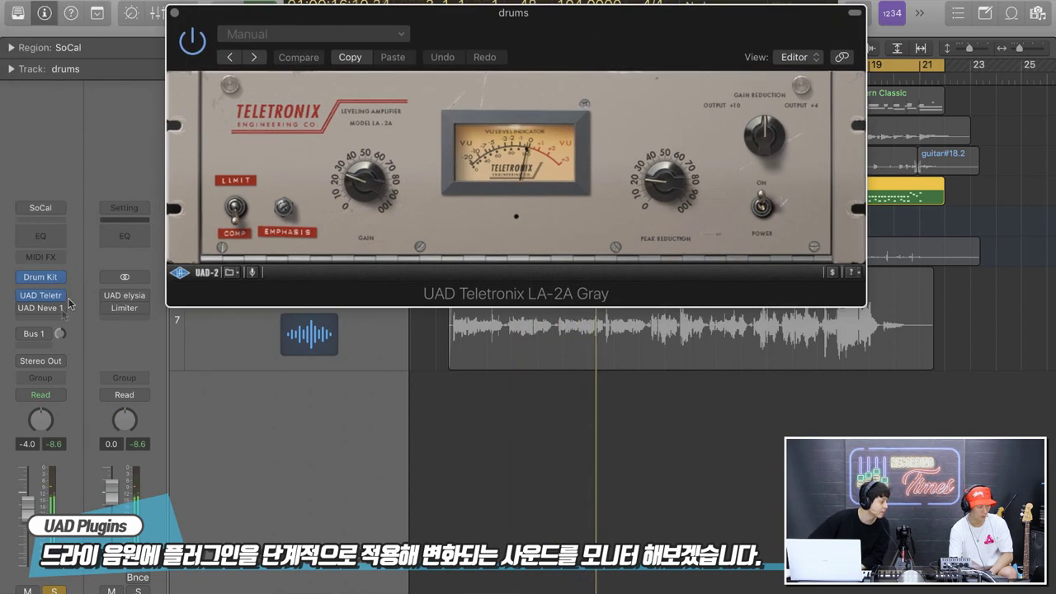
pyautogui.click(44, 311)
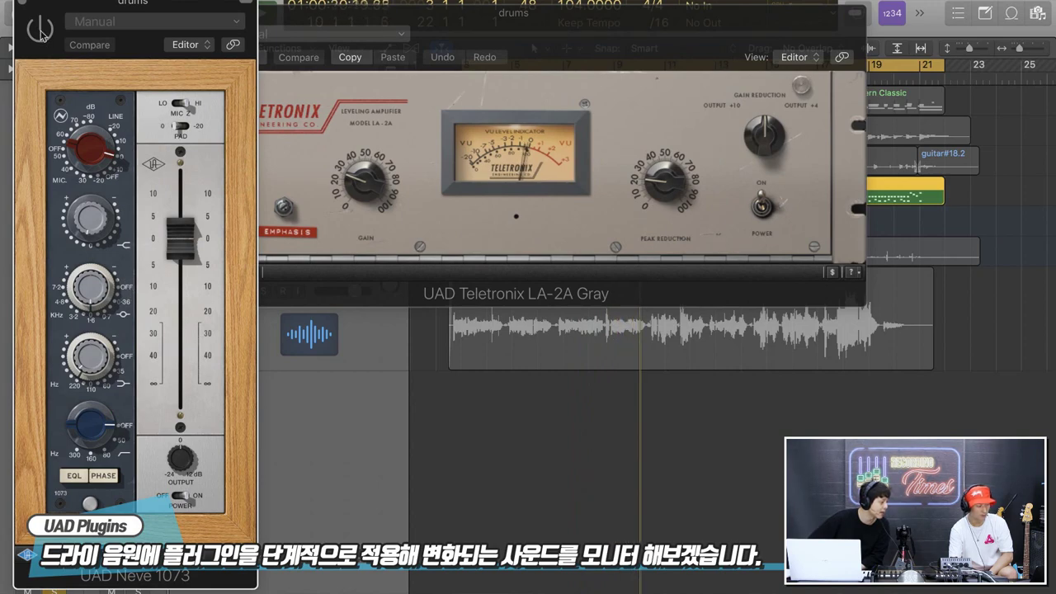
pyautogui.moveTo(68, 9); pyautogui.dragTo(298, 4)
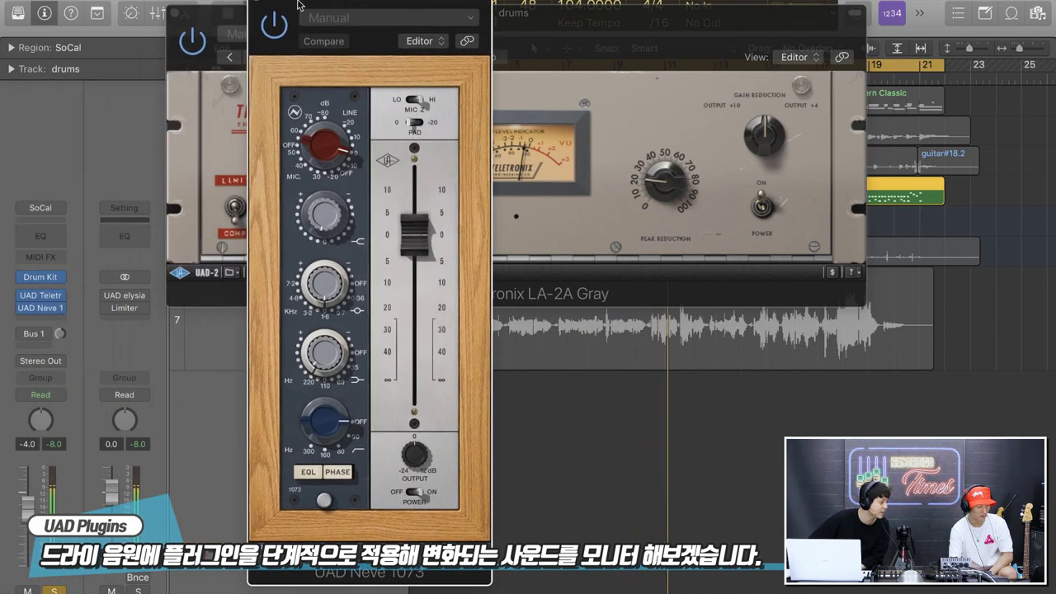
# Enable the drums' Bus 1 send, view its Lexicon 224 reverb, and close all open plug-in windows
pyautogui.click(39, 334)
pyautogui.click(126, 317)
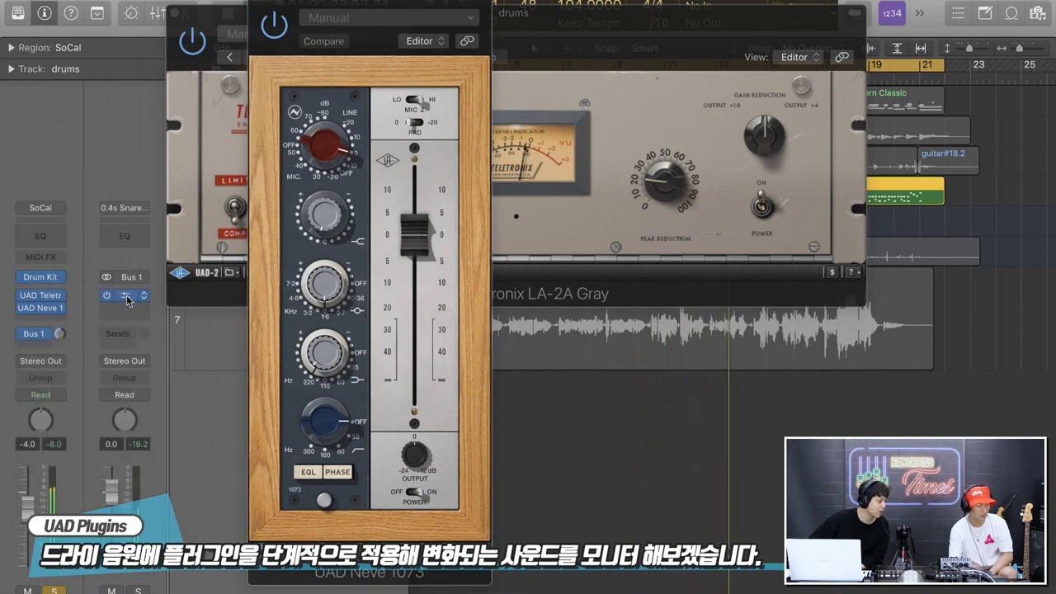
pyautogui.click(127, 298)
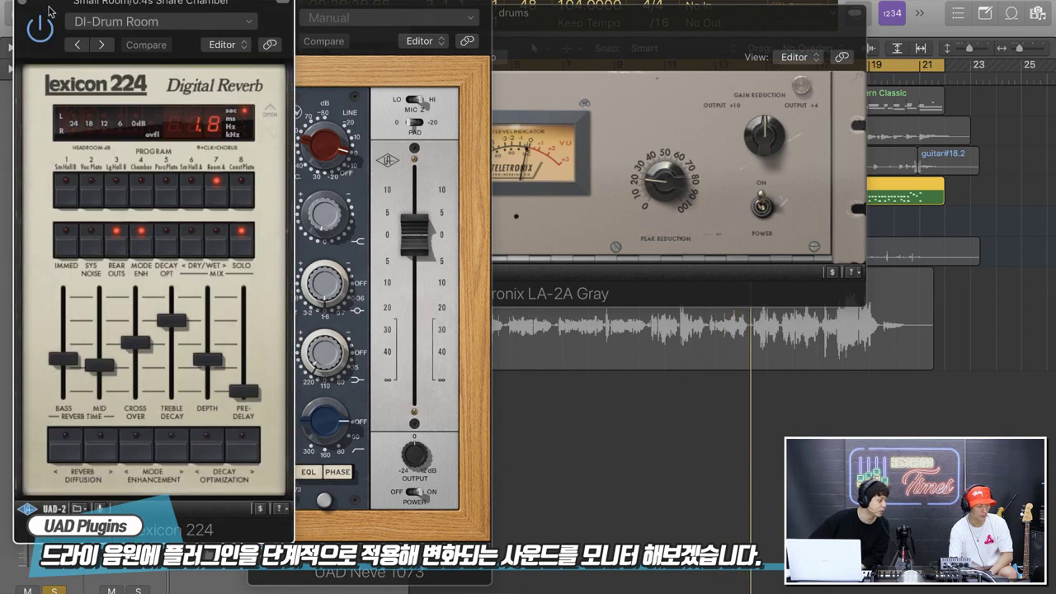
pyautogui.click(23, 7)
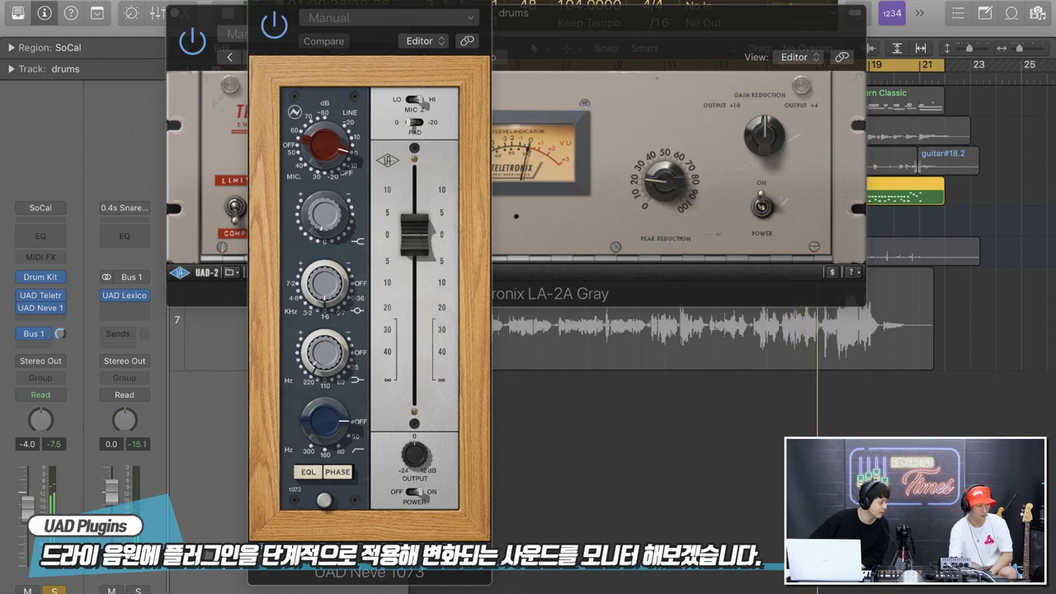
pyautogui.click(259, 4)
pyautogui.click(174, 14)
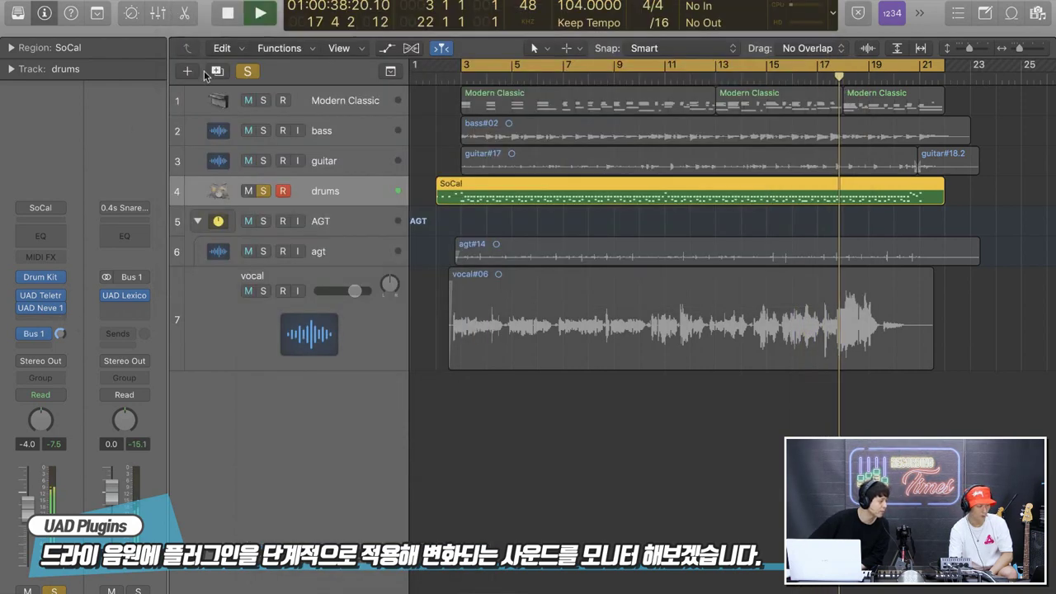
# Solo the bass track along with the drums and switch on its V76 Preamp insert
pyautogui.click(273, 140)
pyautogui.click(263, 131)
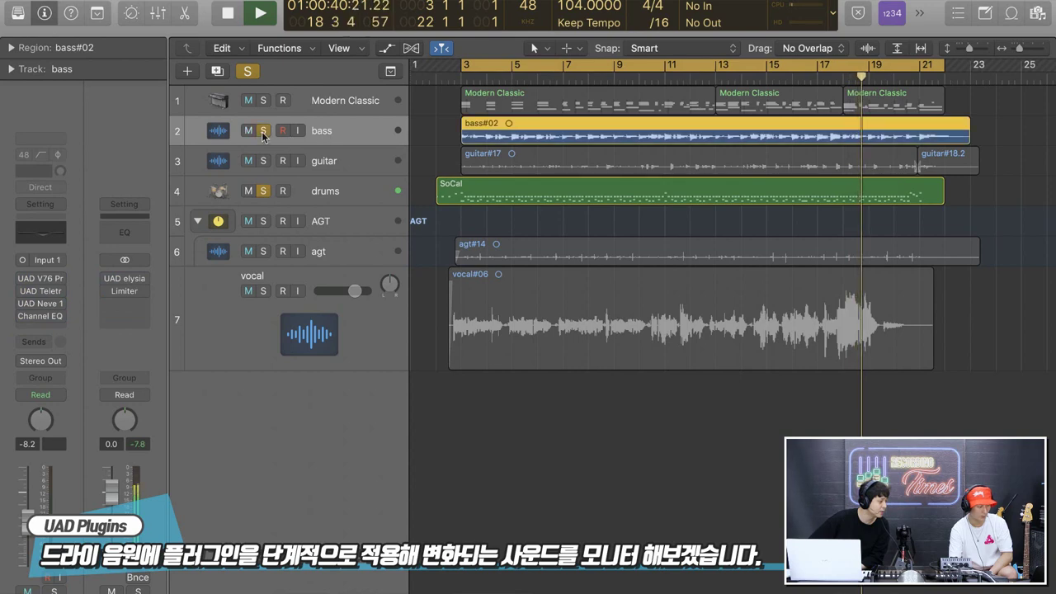
pyautogui.moveTo(41, 282)
pyautogui.click(41, 281)
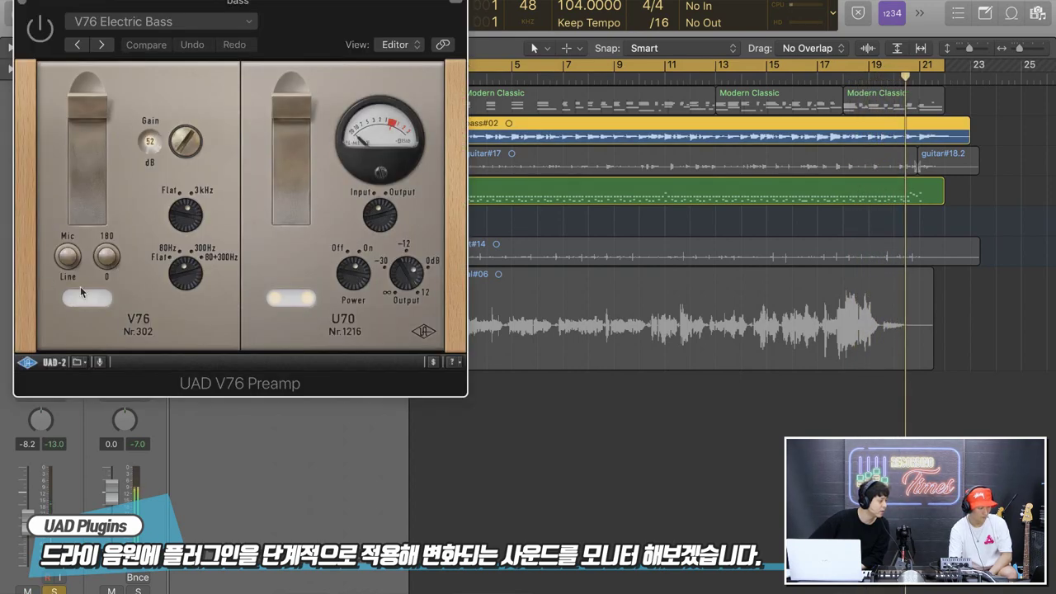
pyautogui.moveTo(345, 12); pyautogui.dragTo(561, 17)
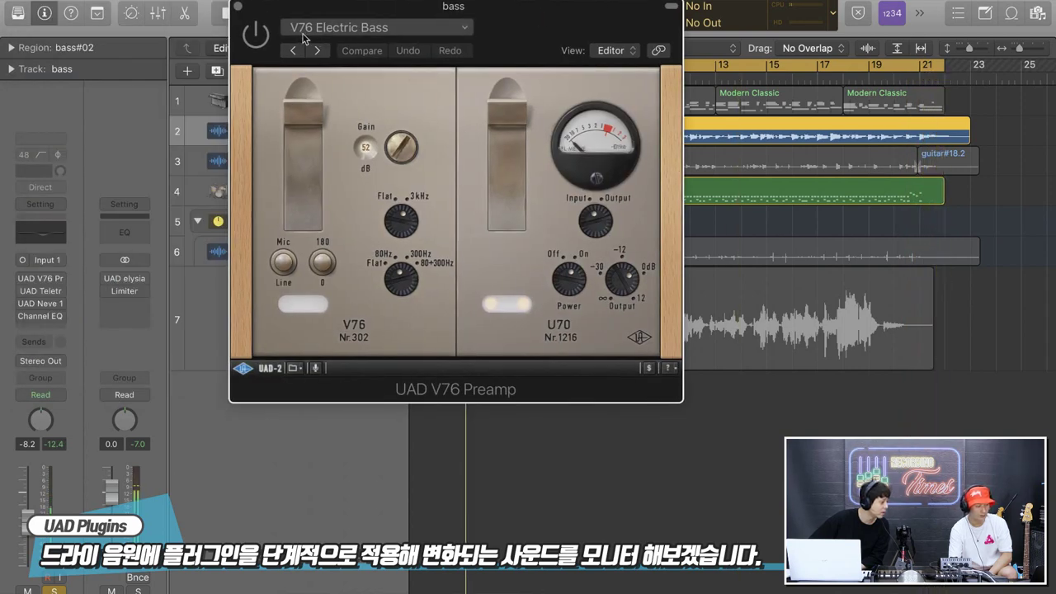
pyautogui.click(22, 280)
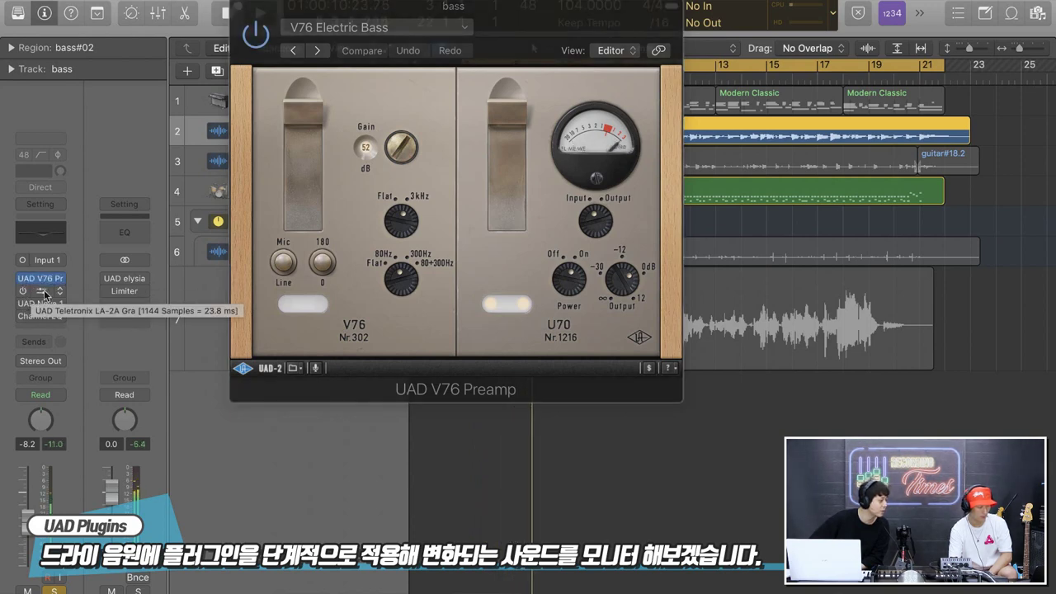
# Switch on the Teletronix LA-2A Gray insert on the bass and close the LA-2A and V76 Preamp windows
pyautogui.click(42, 292)
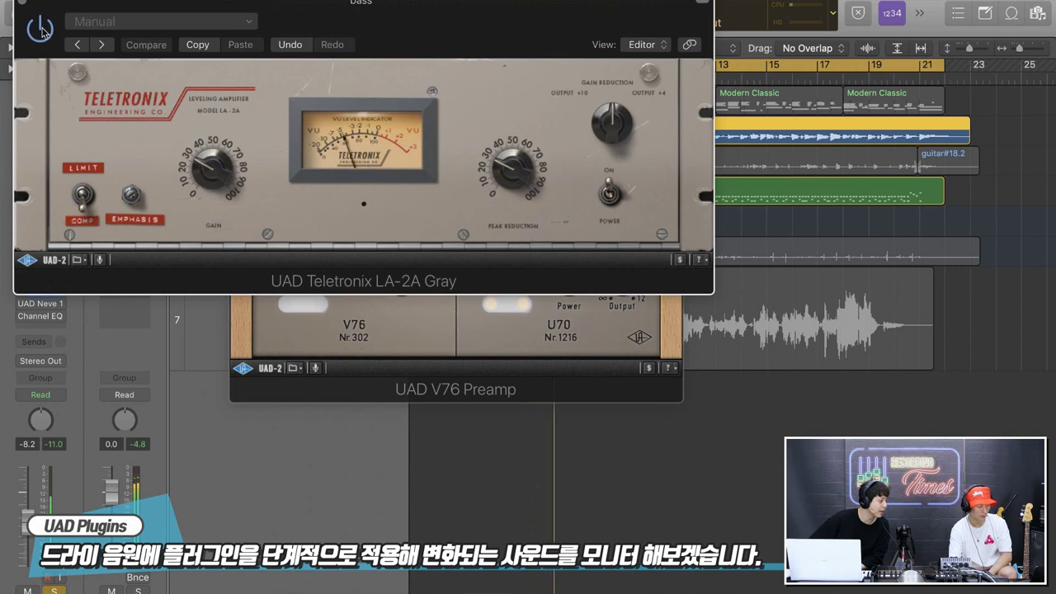
pyautogui.click(22, 5)
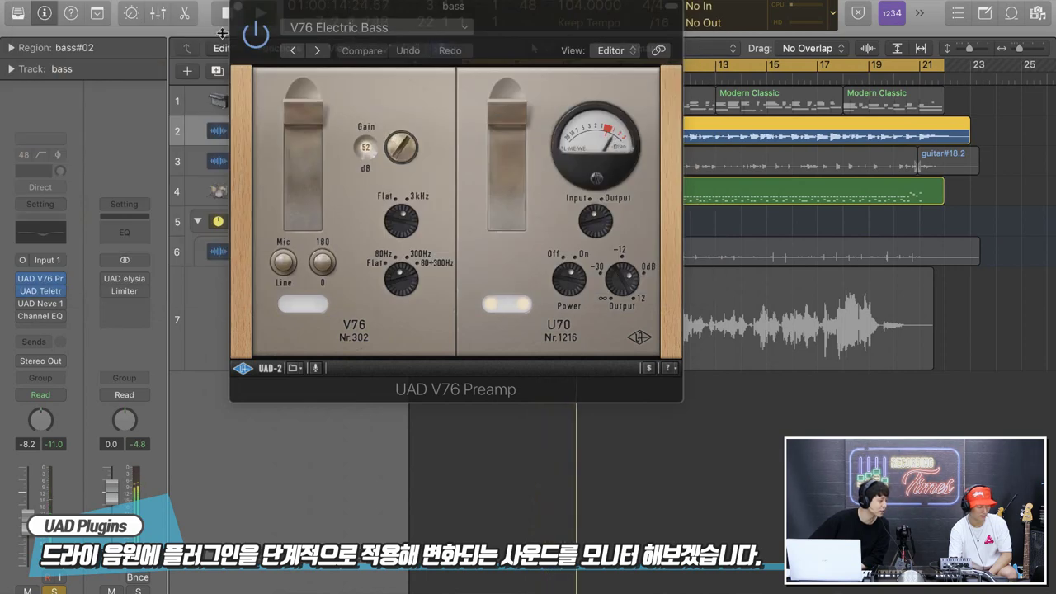
pyautogui.click(237, 10)
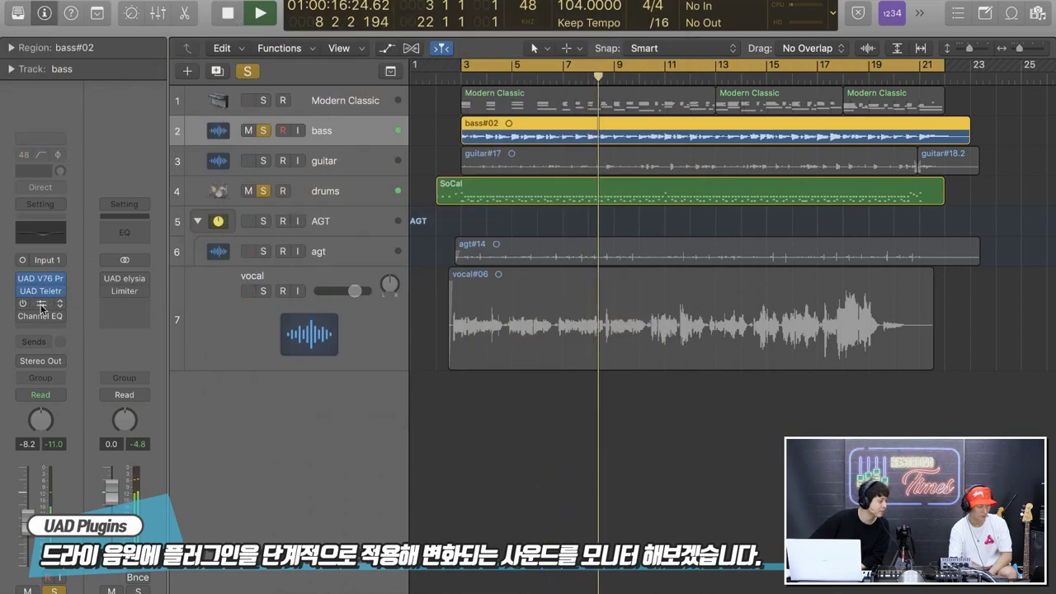
# Switch on the Neve 1073 and Channel EQ inserts on the bass, leaving no plug-in window open
pyautogui.click(42, 304)
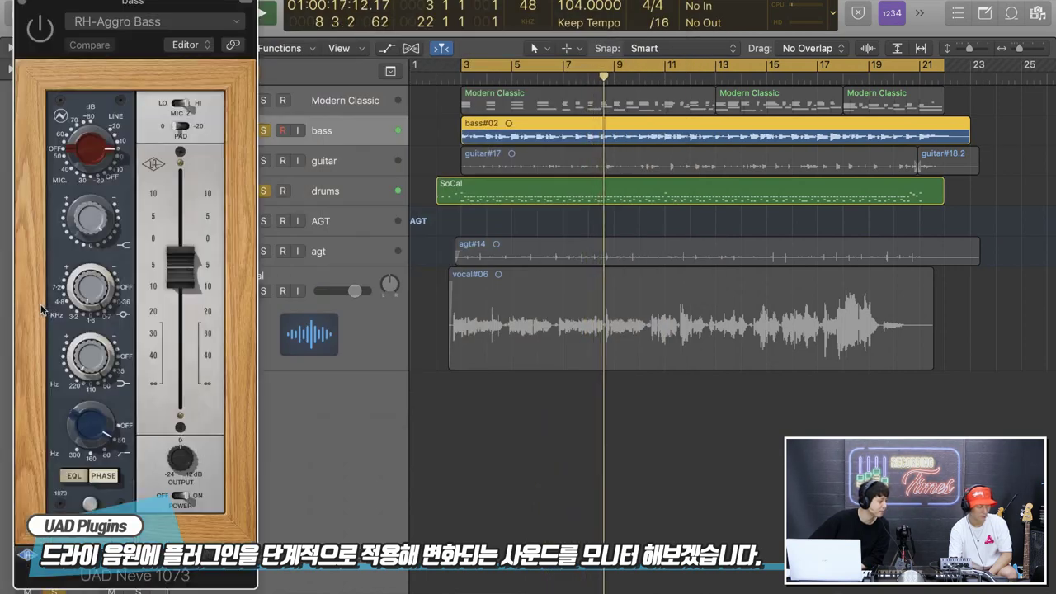
pyautogui.click(23, 7)
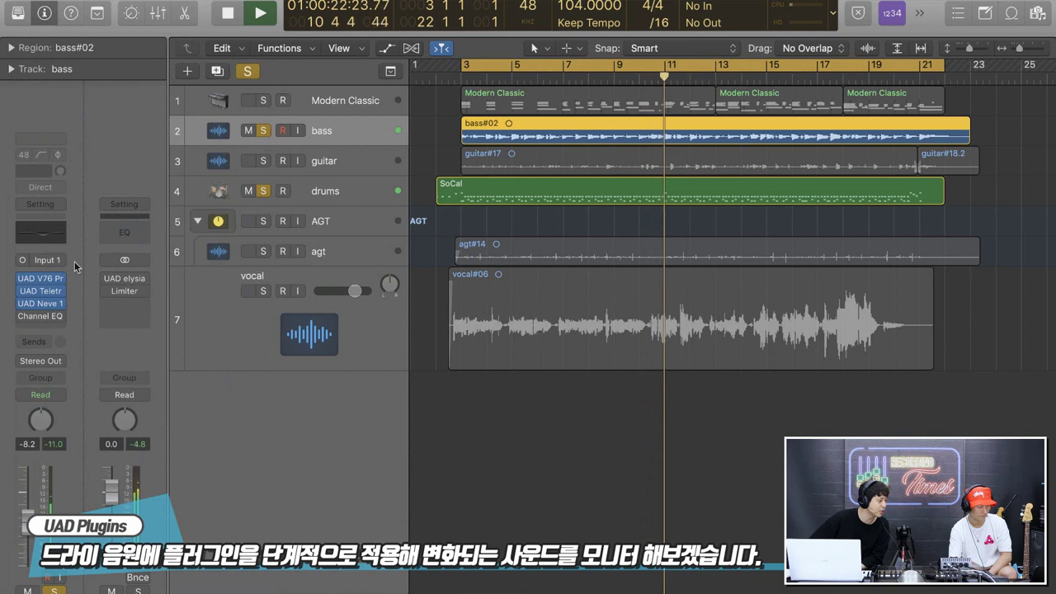
pyautogui.moveTo(40, 320)
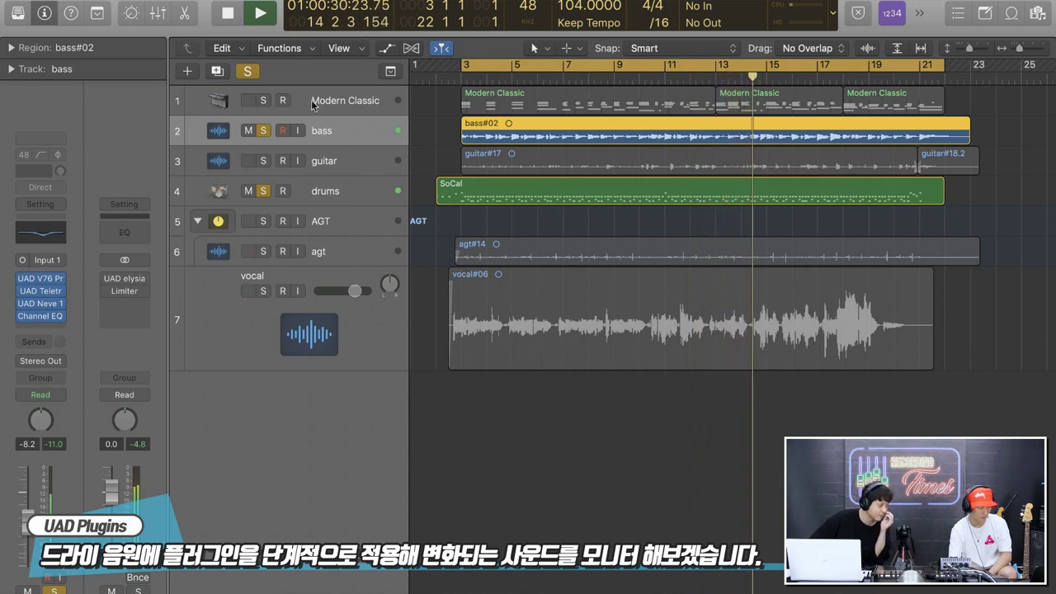
# Solo the Modern Classic track as well and switch on its Tube-Tech CL 1B and Channel EQ inserts
pyautogui.click(275, 105)
pyautogui.click(264, 100)
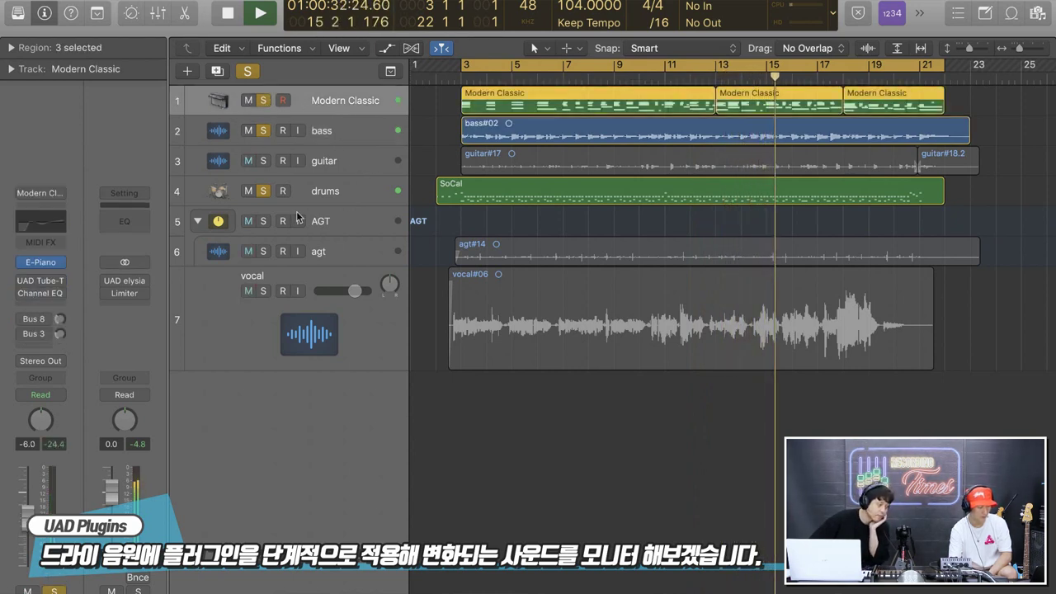
pyautogui.click(46, 288)
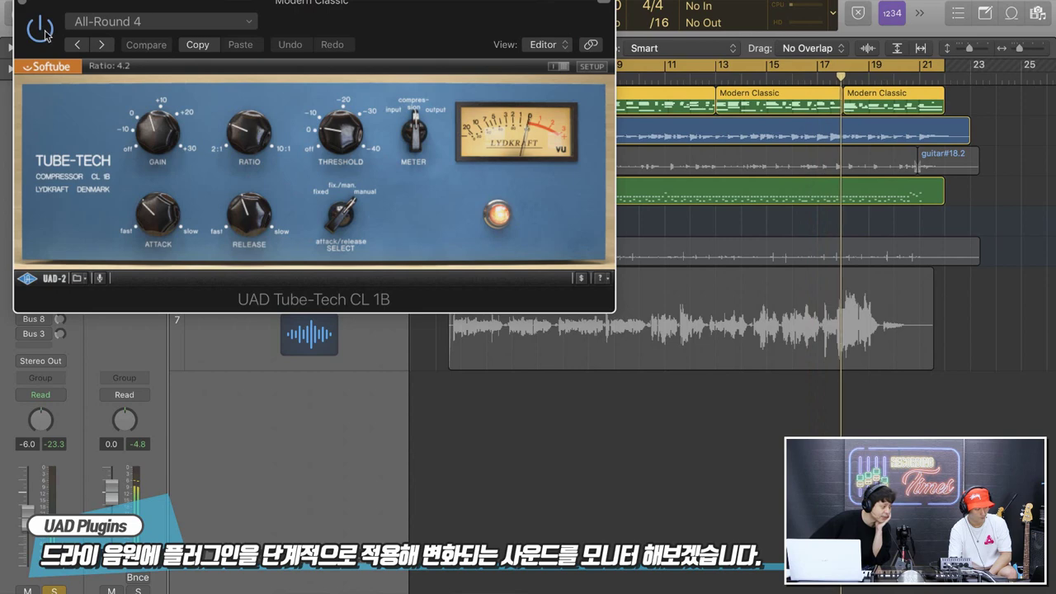
pyautogui.moveTo(264, 25); pyautogui.dragTo(503, 35)
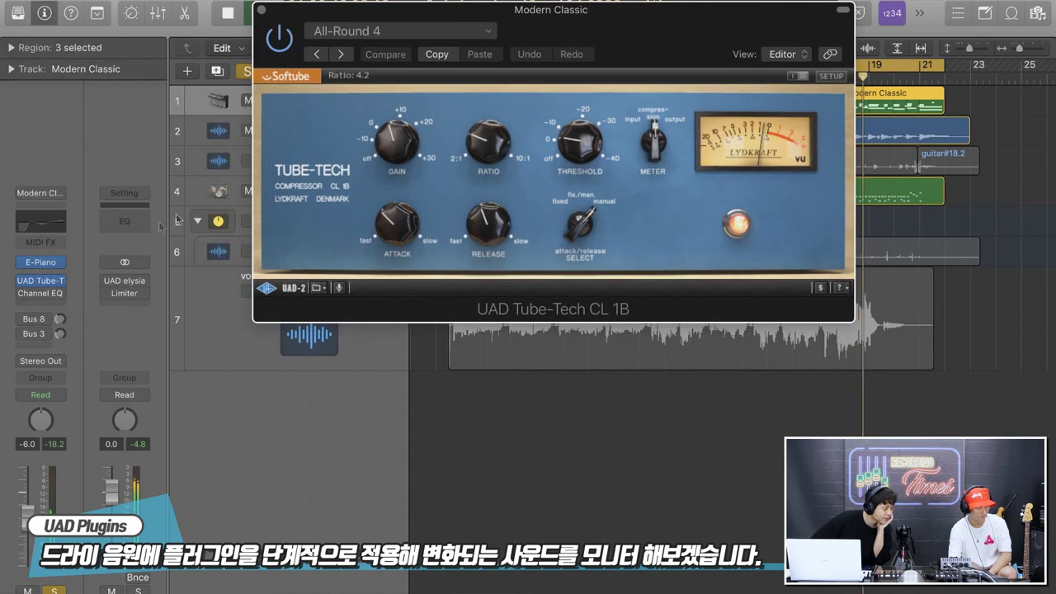
pyautogui.click(33, 295)
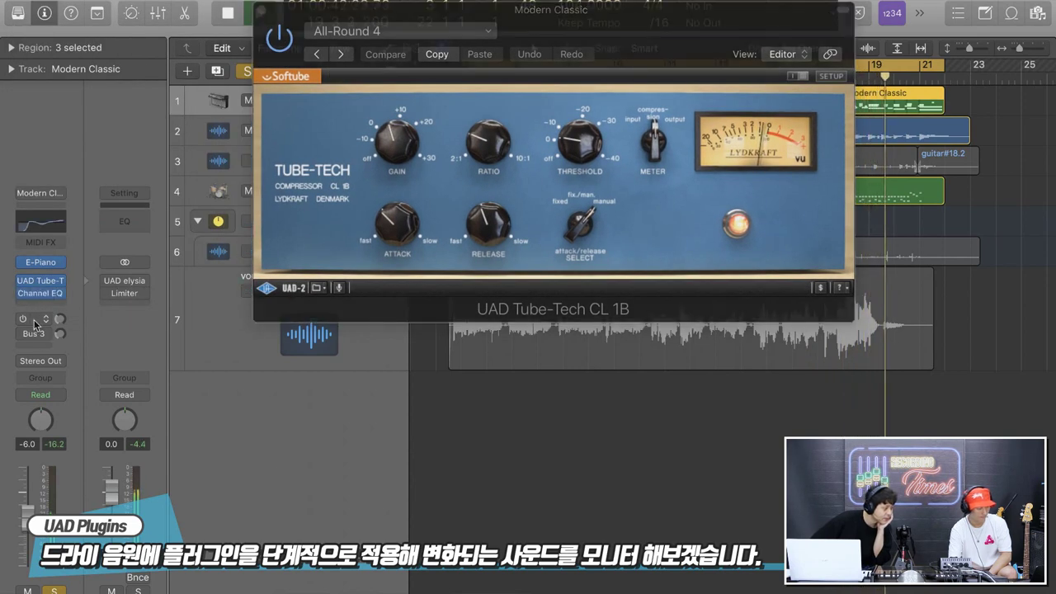
# Enable the Modern Classic track's Bus 8 send and open the Galaxy Tape Echo on that bus
pyautogui.click(34, 324)
pyautogui.click(83, 303)
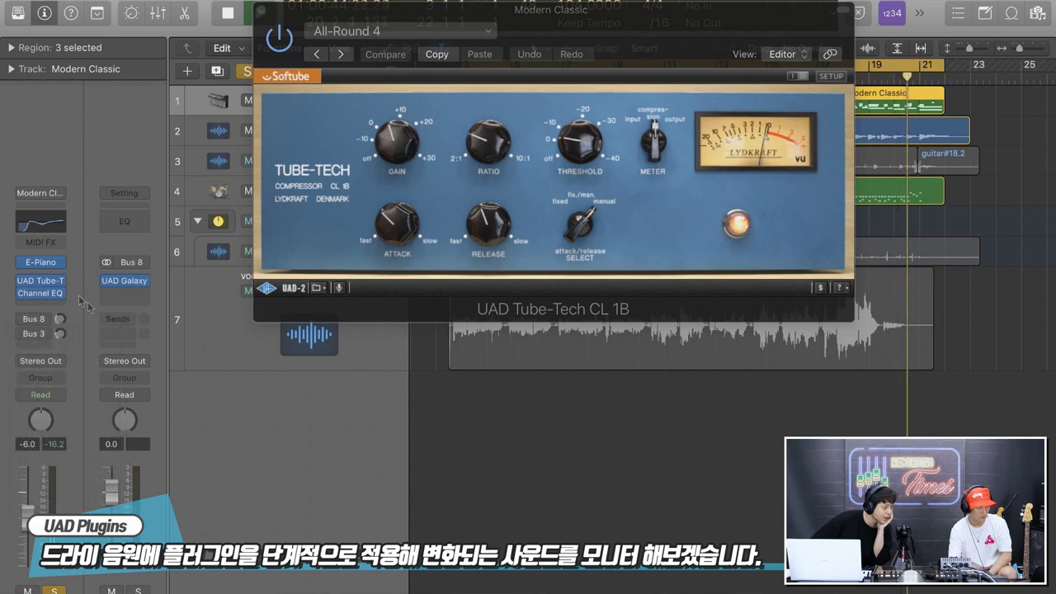
pyautogui.click(125, 284)
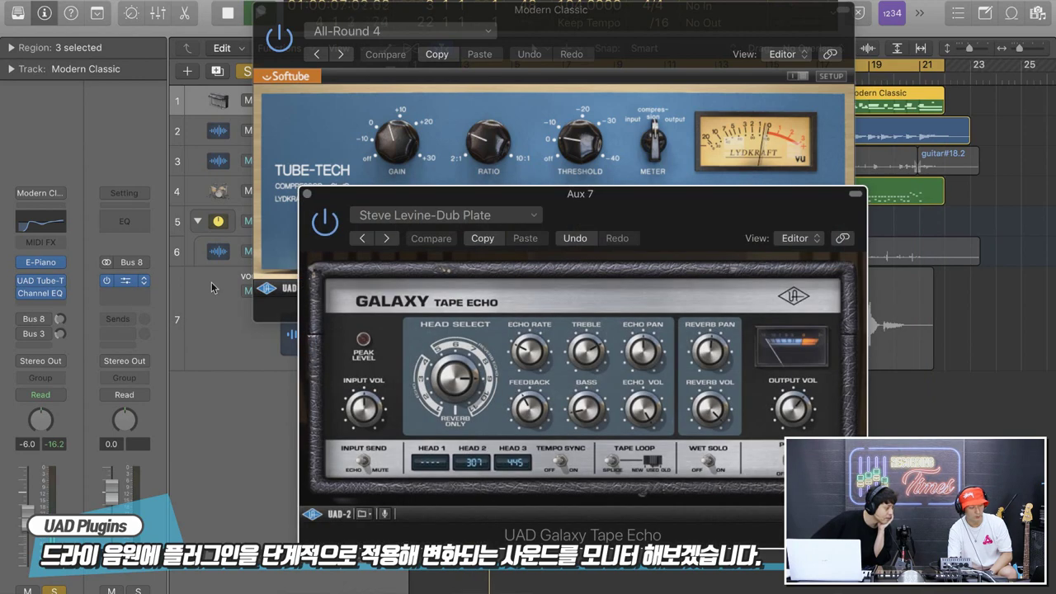
# Enable the Modern Classic track's Bus 3 send and open the Pure Plate reverb on that bus
pyautogui.click(37, 335)
pyautogui.click(23, 336)
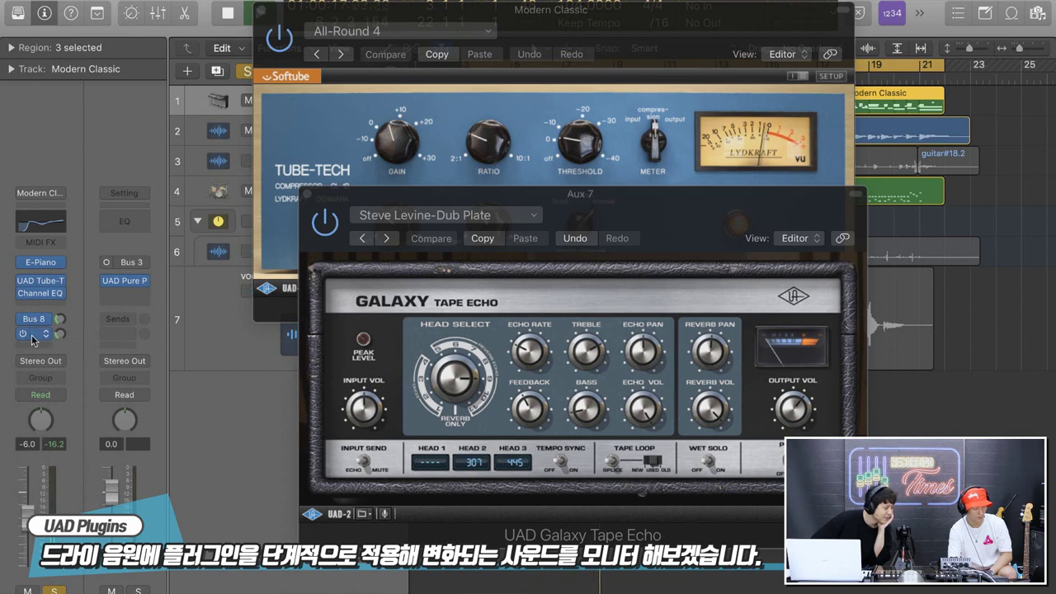
pyautogui.click(36, 335)
pyautogui.click(73, 307)
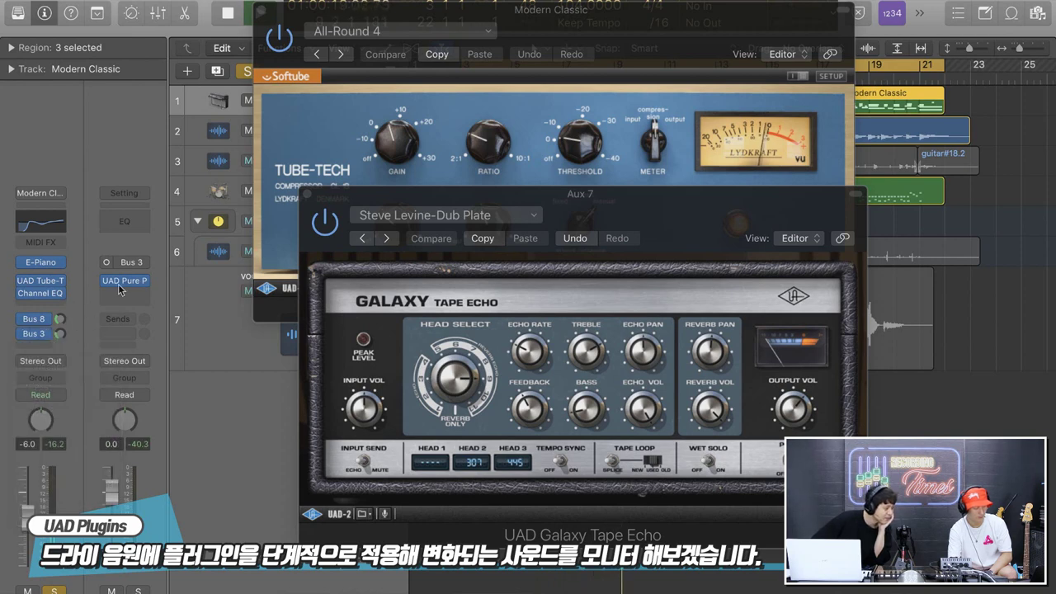
pyautogui.click(126, 282)
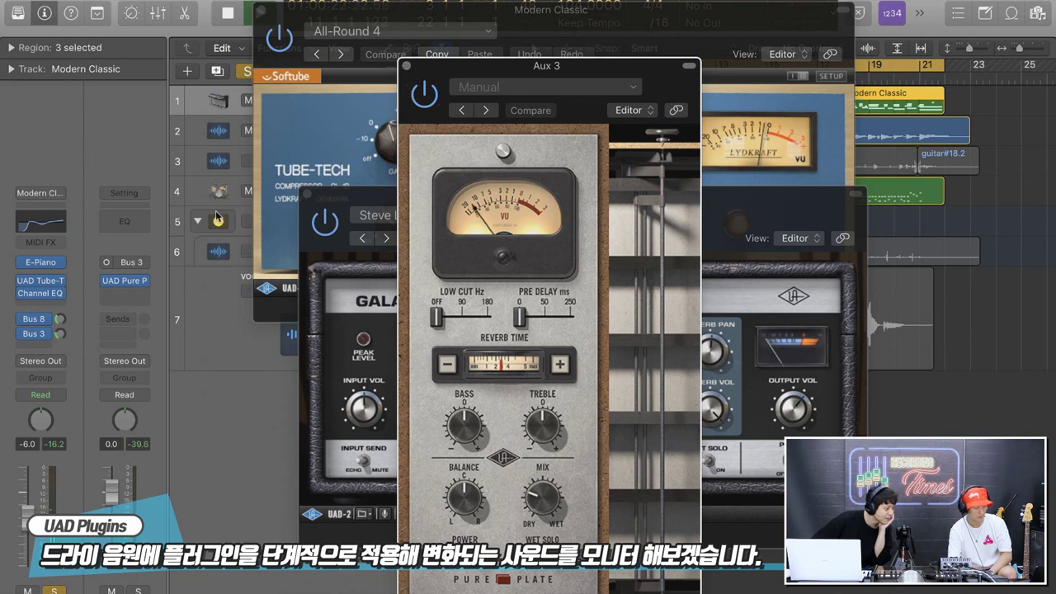
# Set the Modern Classic track's Bus 3 send level to -7.5 and close the Pure Plate and Galaxy Tape Echo windows
pyautogui.moveTo(58, 324); pyautogui.dragTo(60, 301)
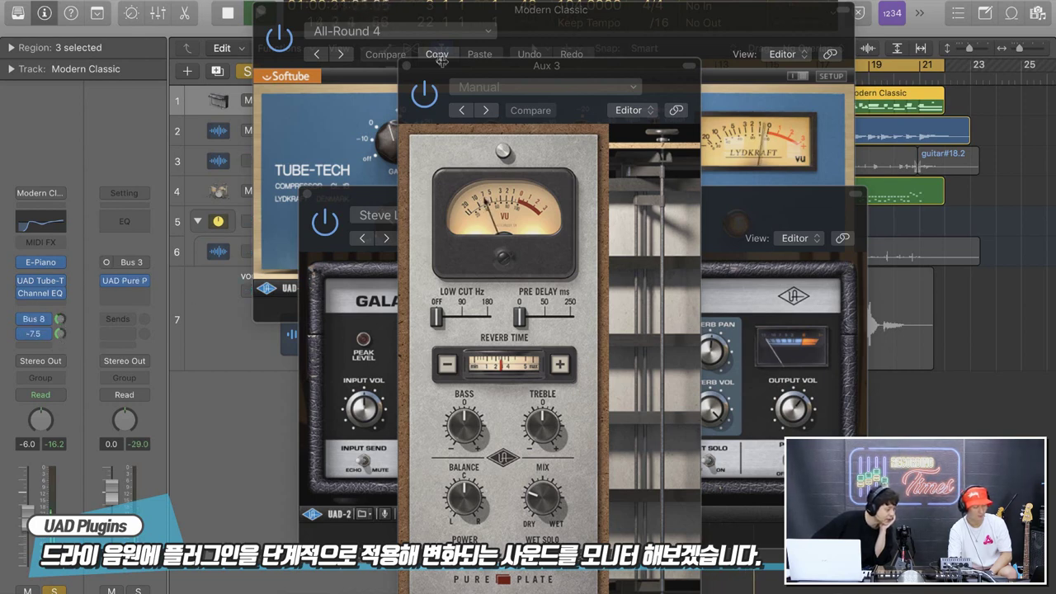
pyautogui.click(407, 66)
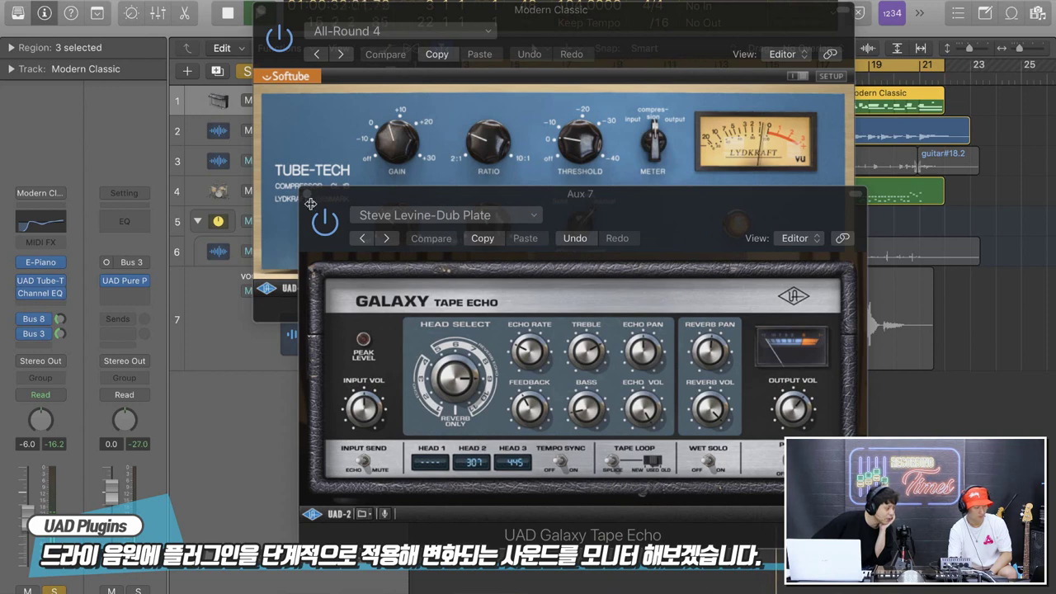
pyautogui.click(307, 194)
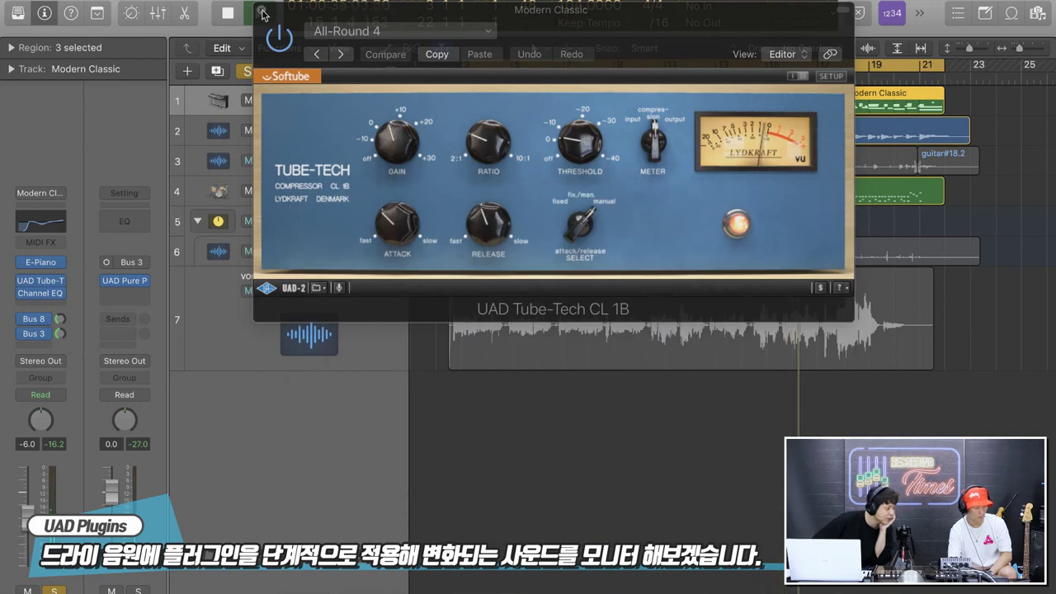
# Close the Tube-Tech CL 1B window and switch on the guitar track's Amp Designer and Compressor inserts, leaving their windows closed
pyautogui.click(262, 14)
pyautogui.click(340, 165)
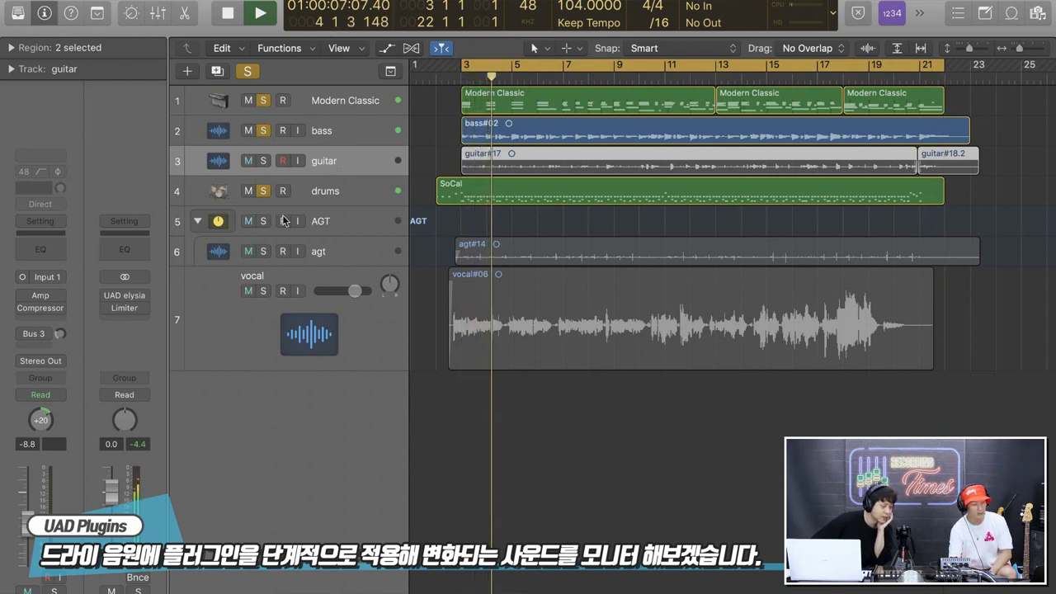
pyautogui.moveTo(31, 310)
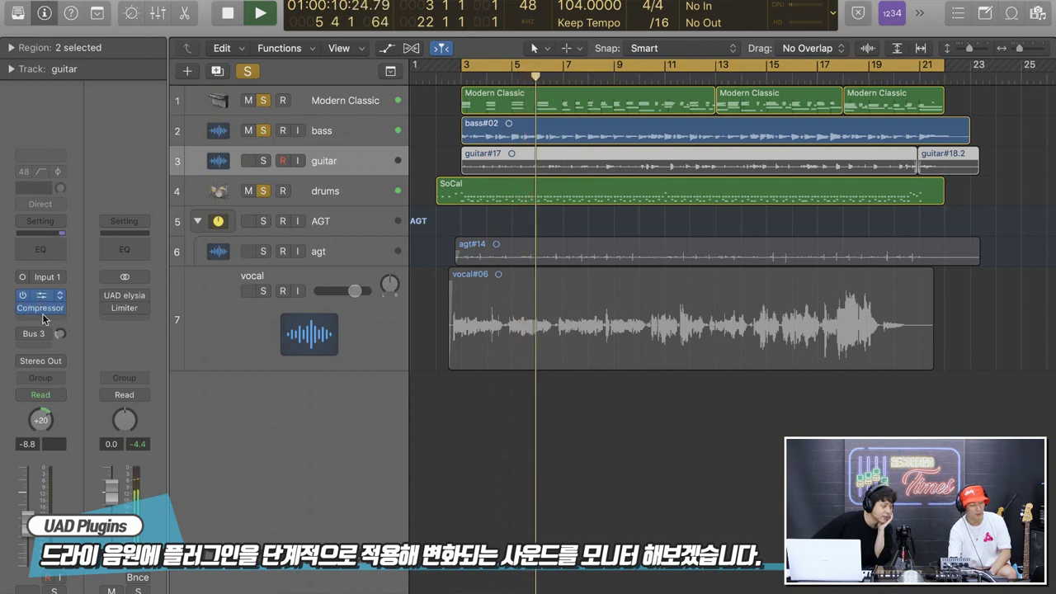
pyautogui.click(41, 308)
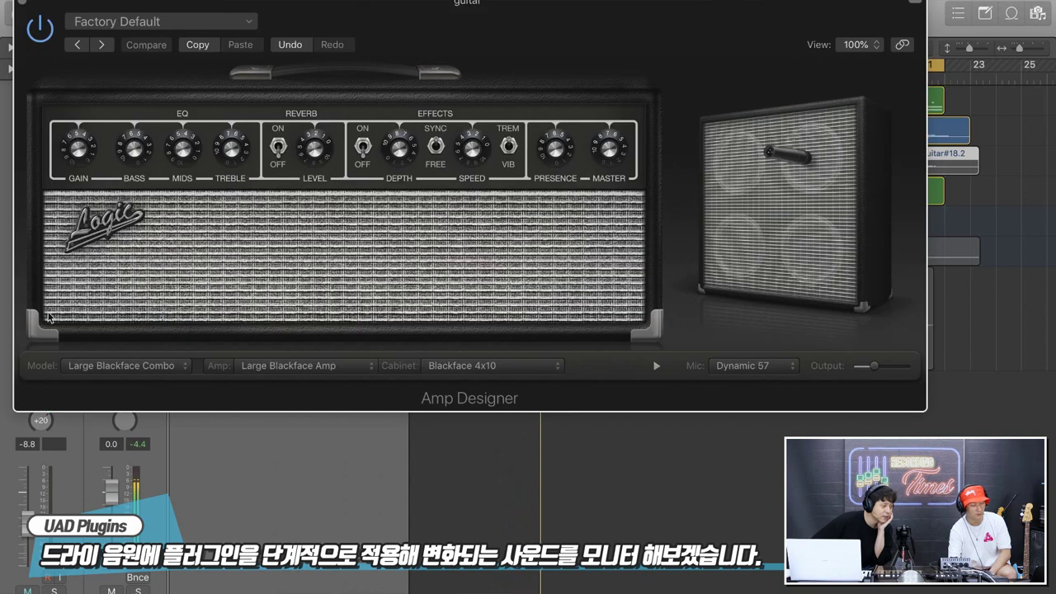
pyautogui.click(23, 5)
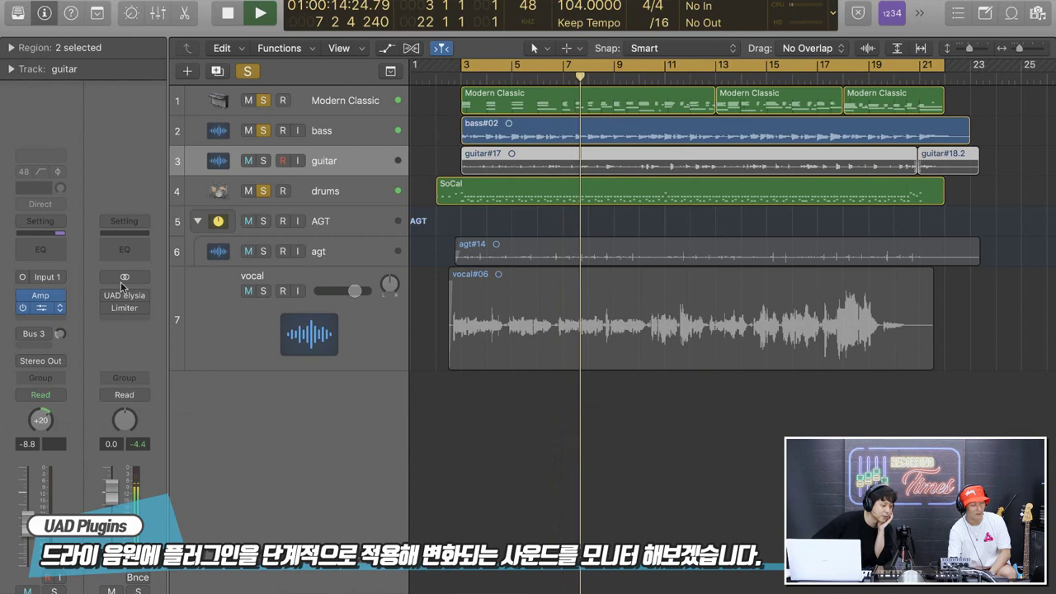
pyautogui.click(68, 304)
pyautogui.click(23, 5)
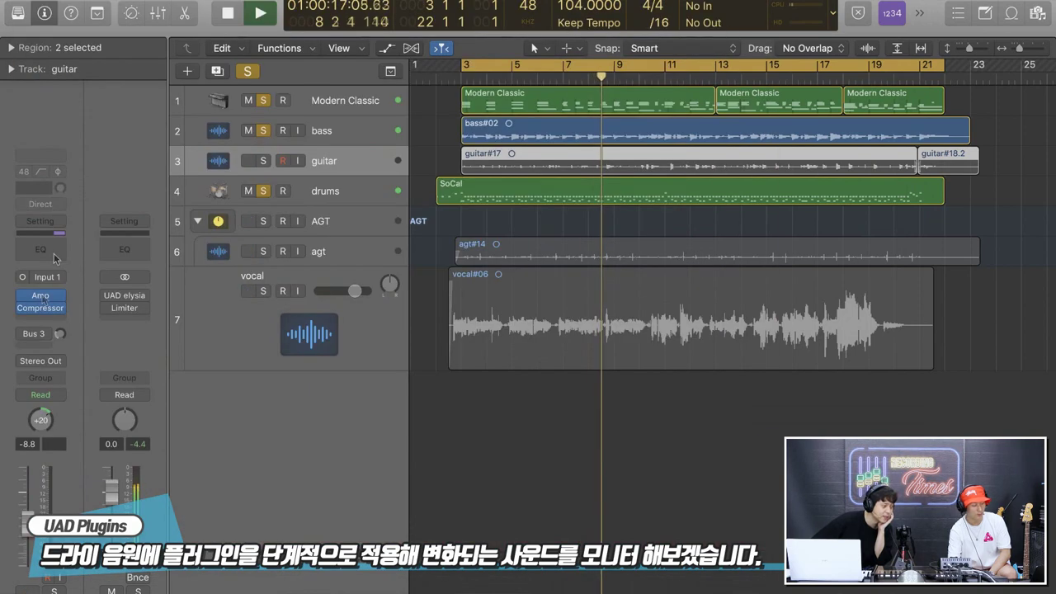
# Enable the guitar track's Bus 3 send, show the Pure Plate reverb on that bus briefly, and adjust the send level
pyautogui.click(37, 338)
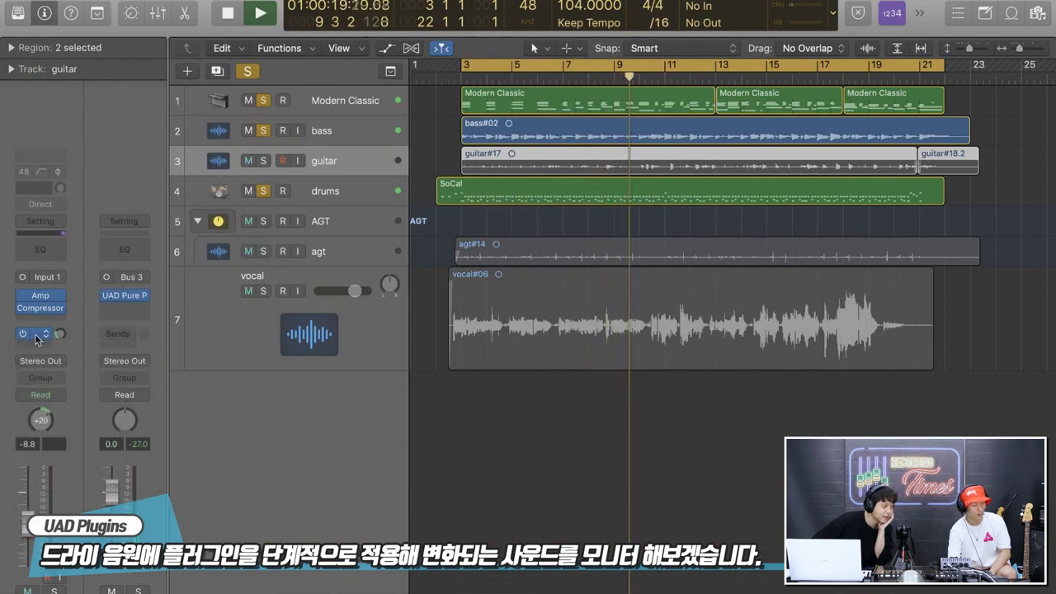
pyautogui.click(129, 300)
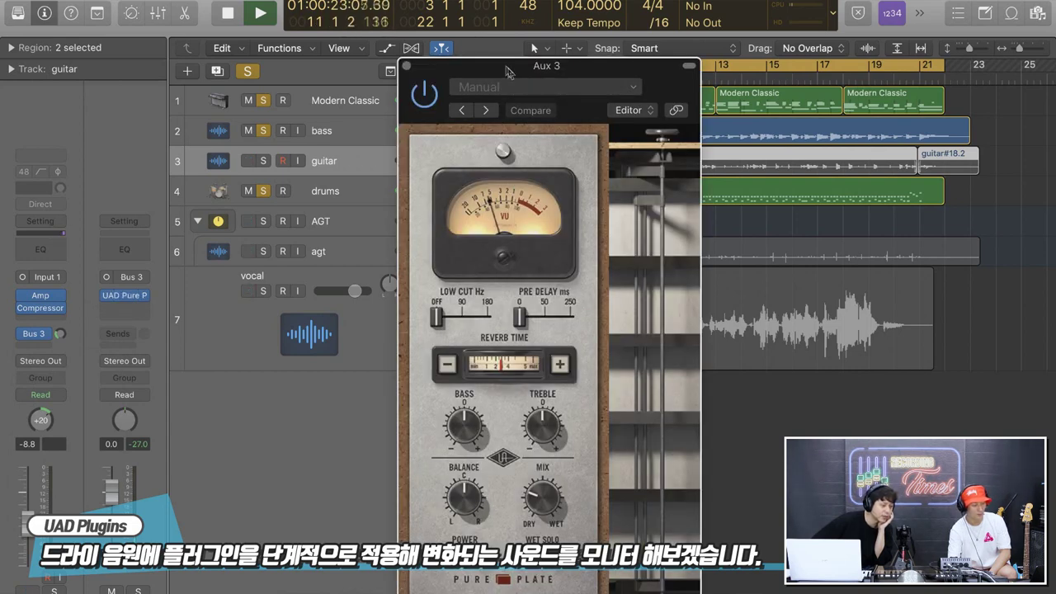
pyautogui.moveTo(478, 89); pyautogui.dragTo(411, 47)
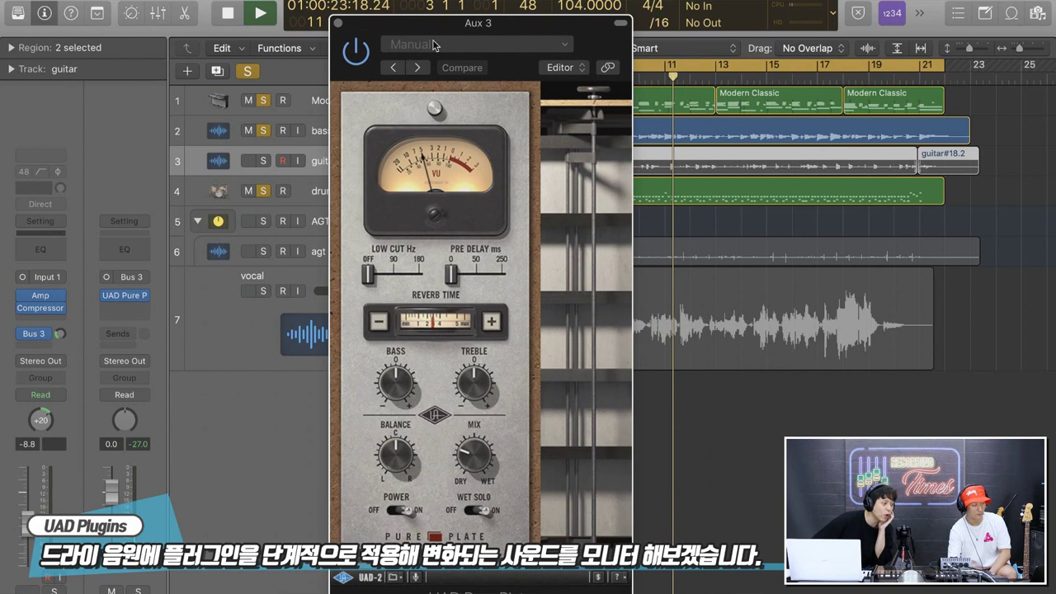
pyautogui.click(337, 23)
pyautogui.moveTo(57, 338); pyautogui.dragTo(57, 313)
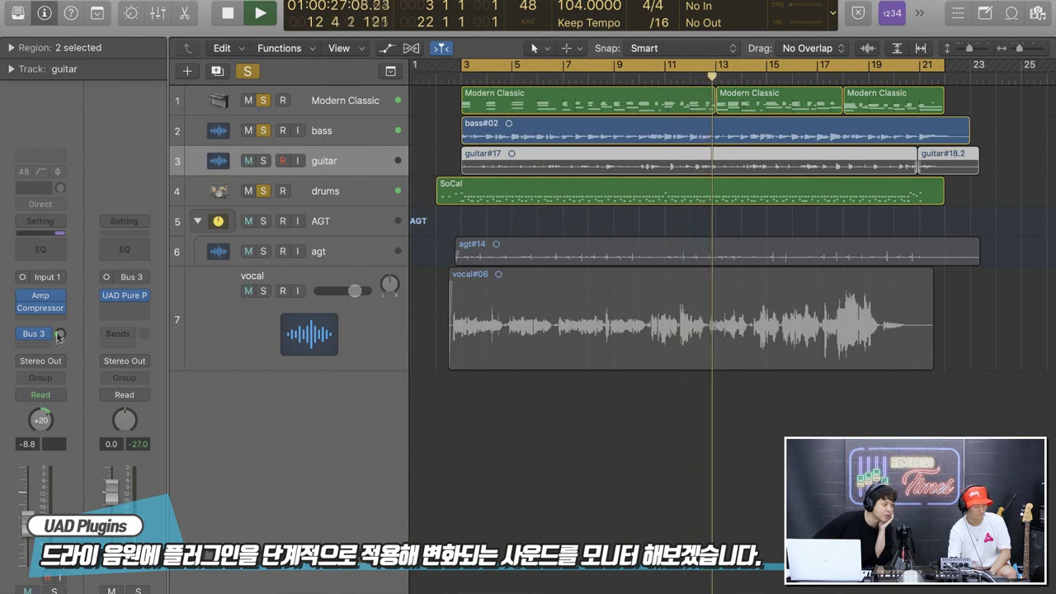
# Solo the guitar and AGT tracks as well and switch on AGT's Channel EQ and Compressor inserts
pyautogui.click(263, 160)
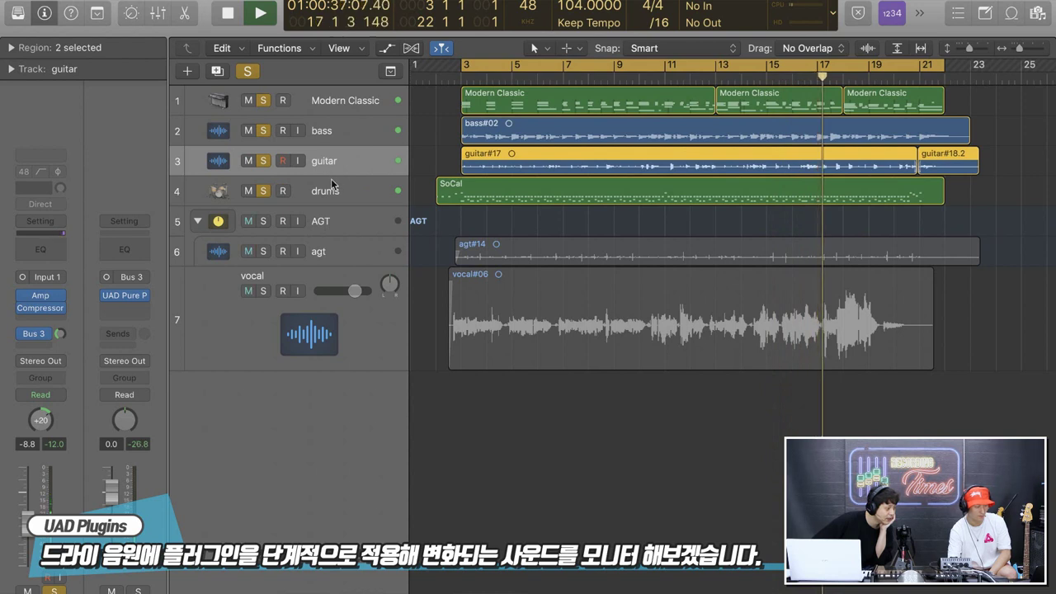
pyautogui.click(339, 225)
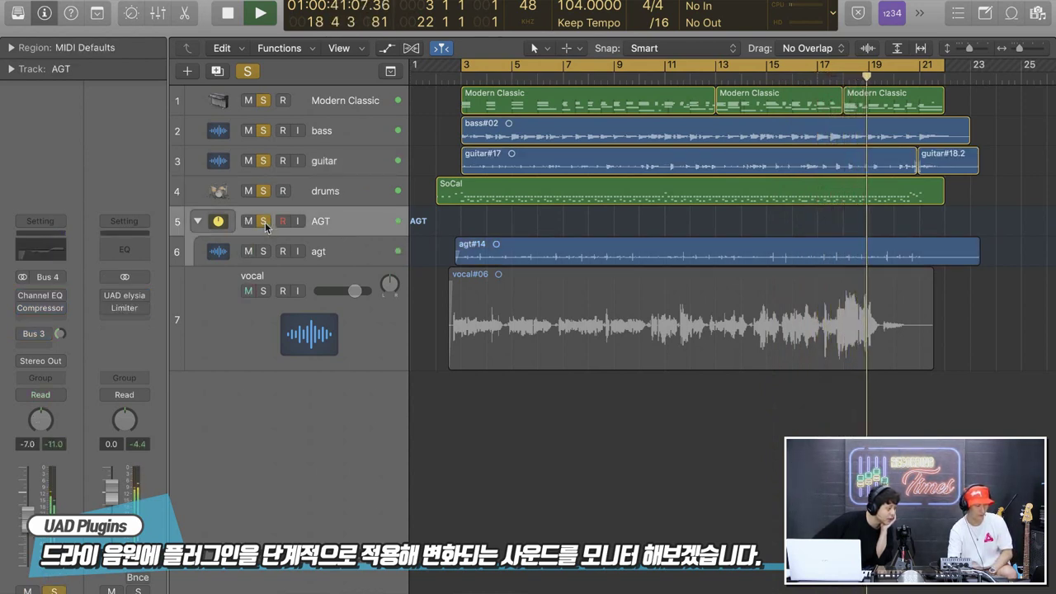
pyautogui.moveTo(39, 298)
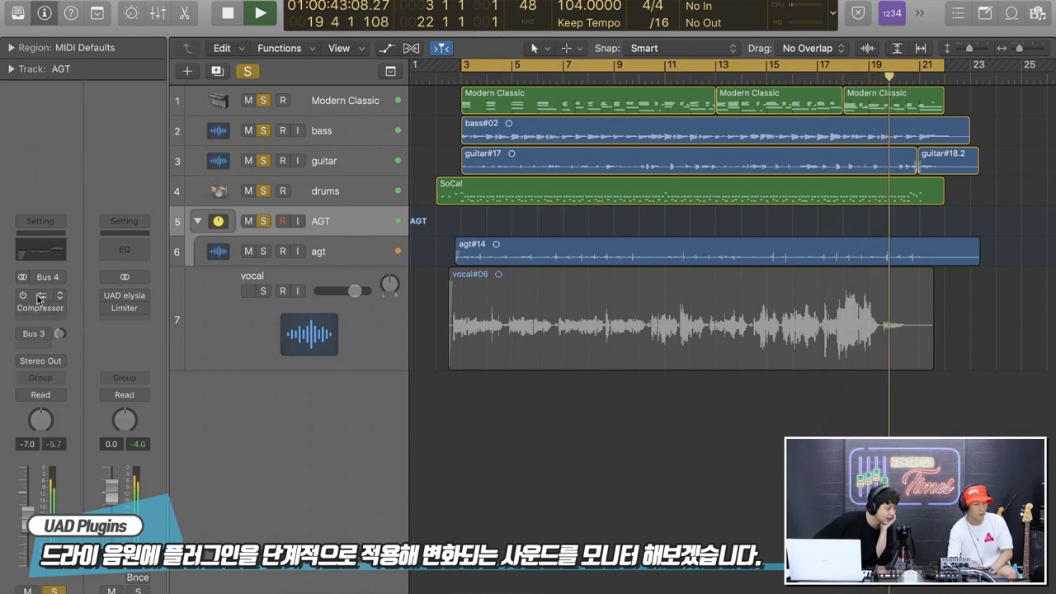
pyautogui.click(23, 297)
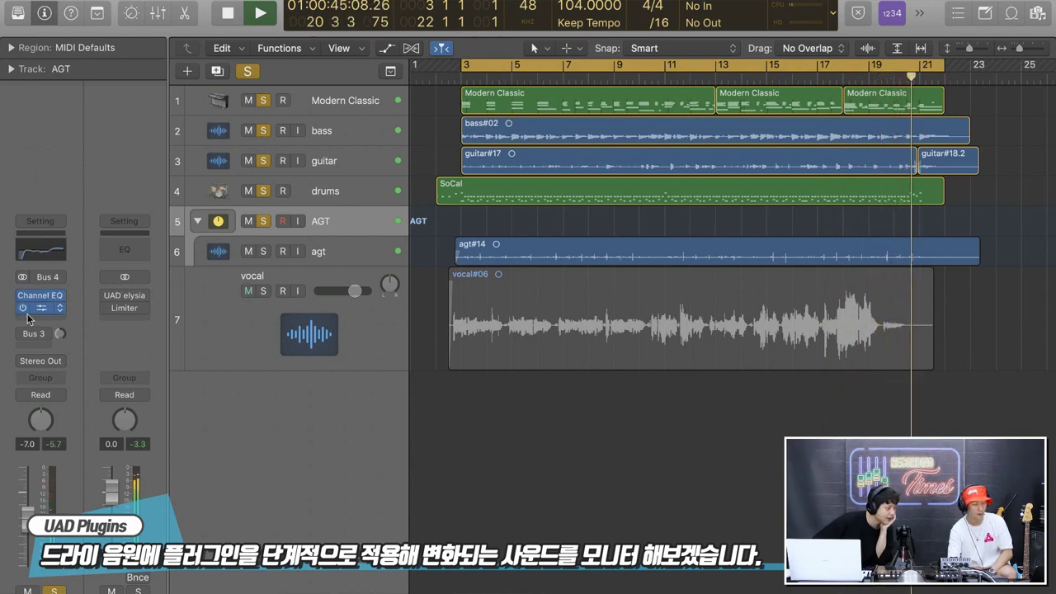
# Enable the AGT track's Bus 3 send, keeping its routing to Aux 3
pyautogui.moveTo(23, 339)
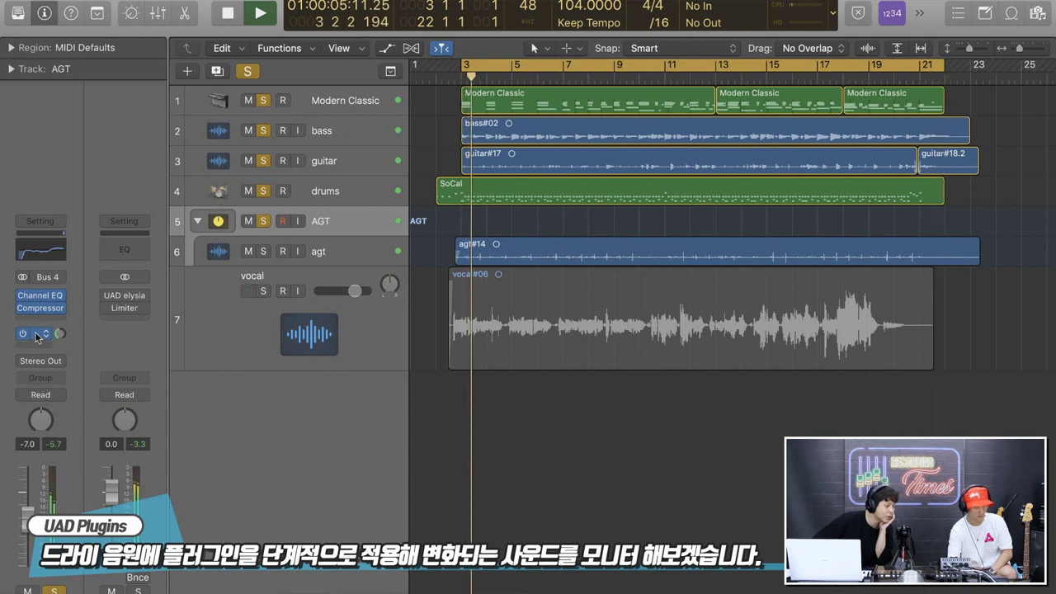
pyautogui.click(38, 336)
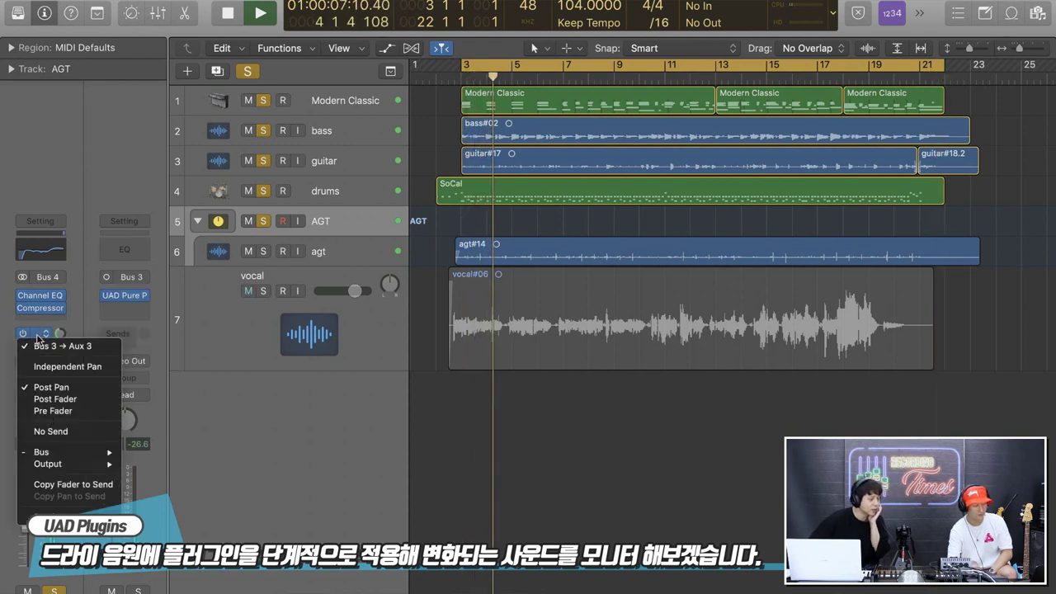
pyautogui.click(219, 331)
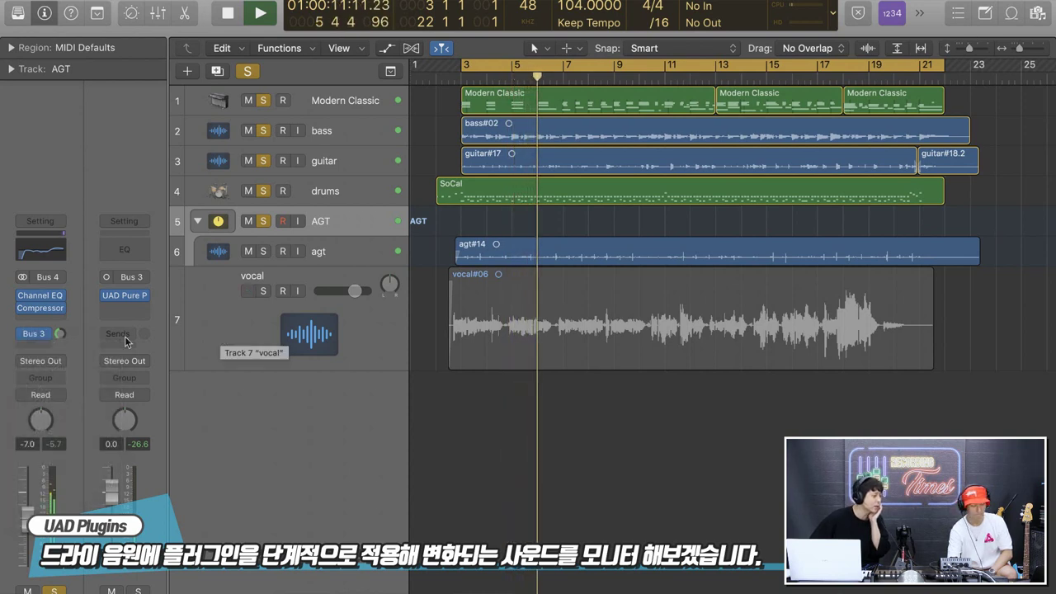
pyautogui.click(64, 333)
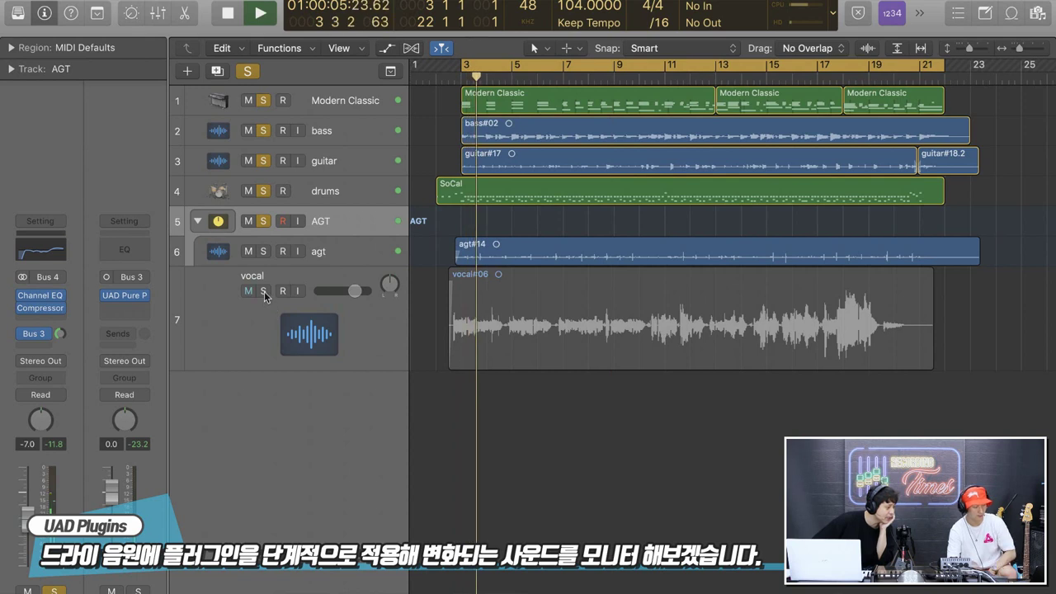
# Solo the vocal track as well and switch on its Tube-Tech CL 1B insert, moving the plug-in window clear of the channel strips
pyautogui.click(273, 281)
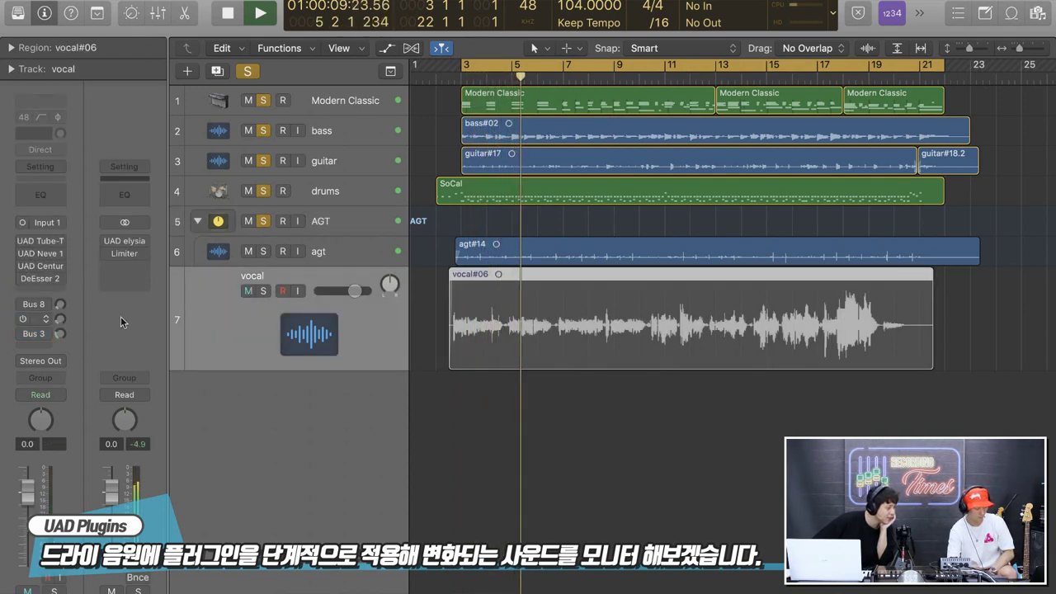
pyautogui.click(263, 291)
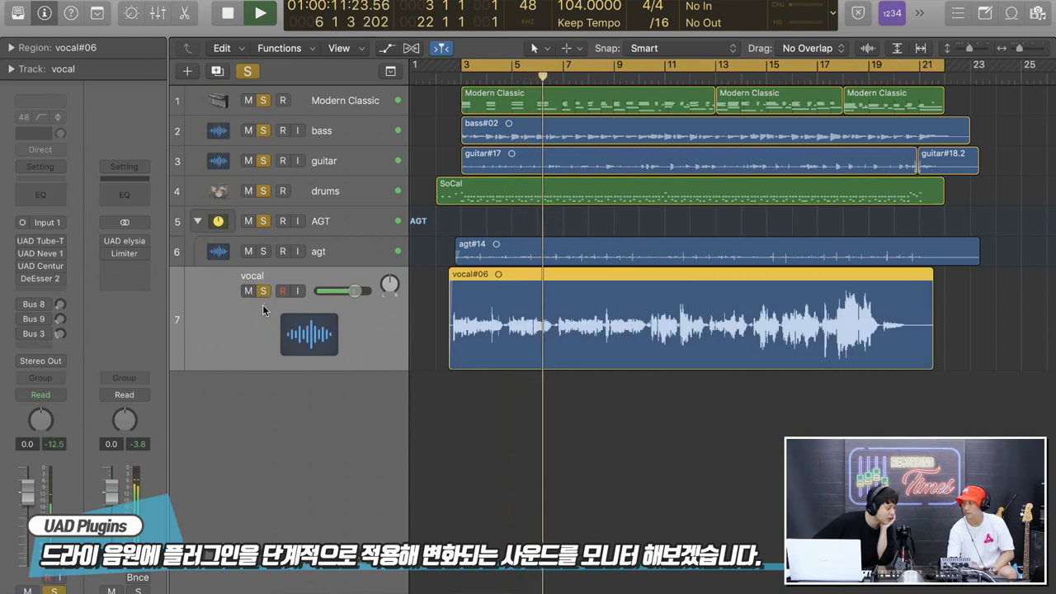
pyautogui.click(40, 241)
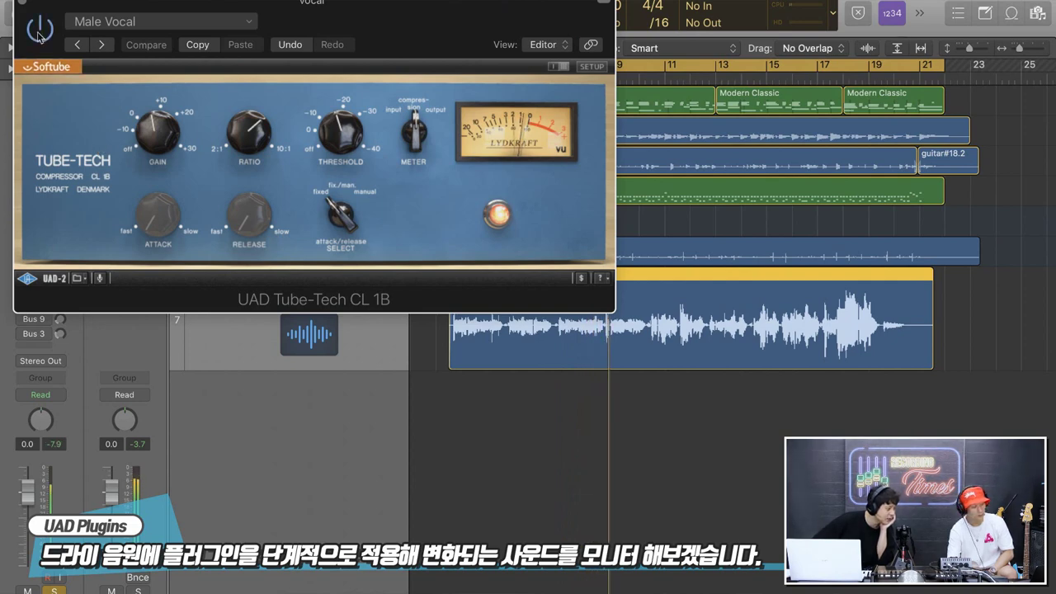
pyautogui.moveTo(99, 7); pyautogui.dragTo(338, 8)
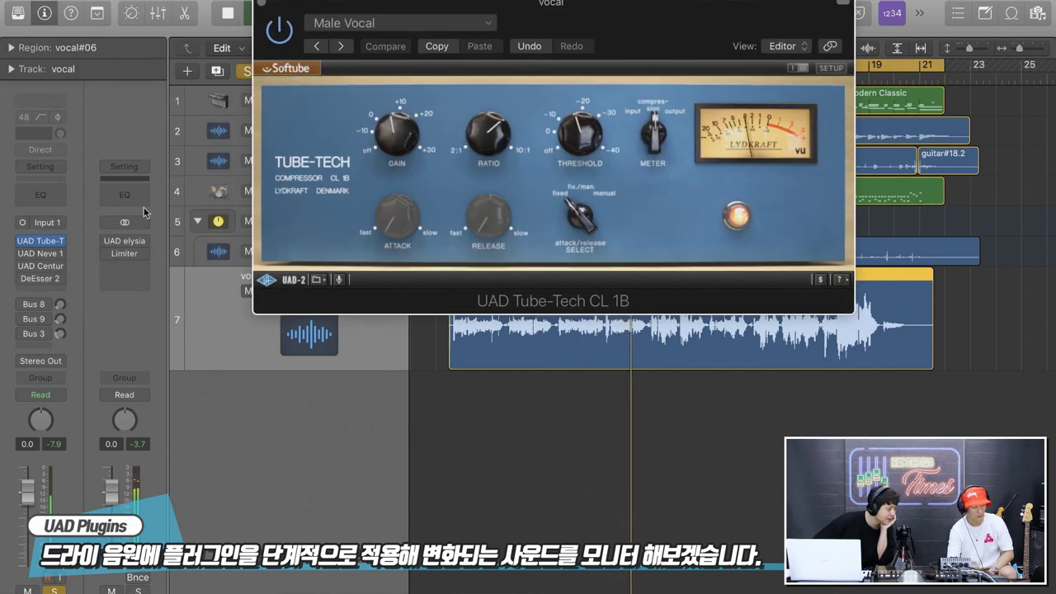
# Switch on the vocal track's Neve 1073 and Century Tube Channel Strip inserts and move their windows away from the channel strips
pyautogui.click(41, 253)
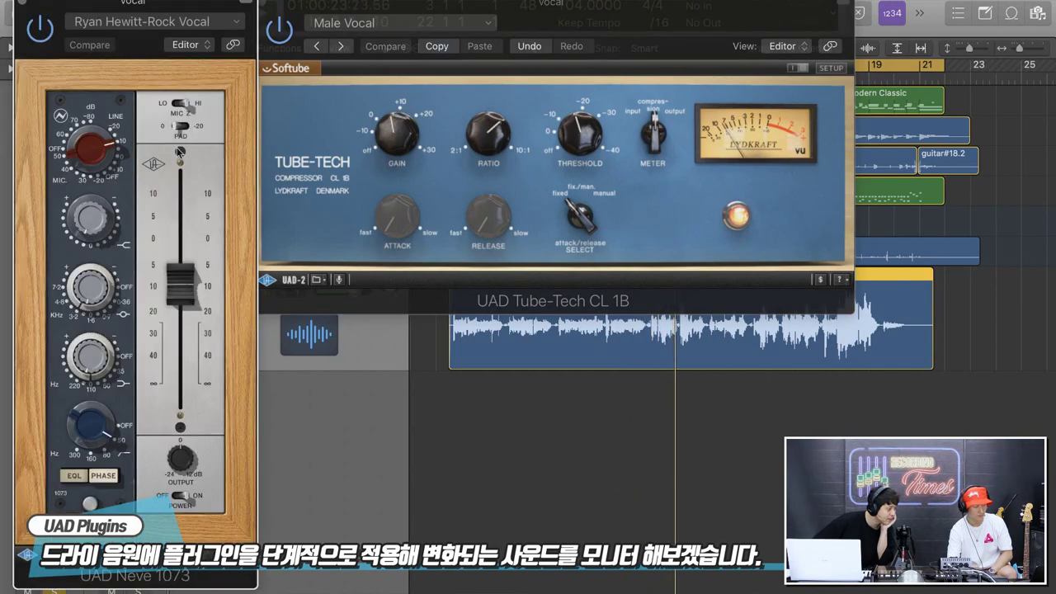
pyautogui.moveTo(137, 14); pyautogui.dragTo(832, 38)
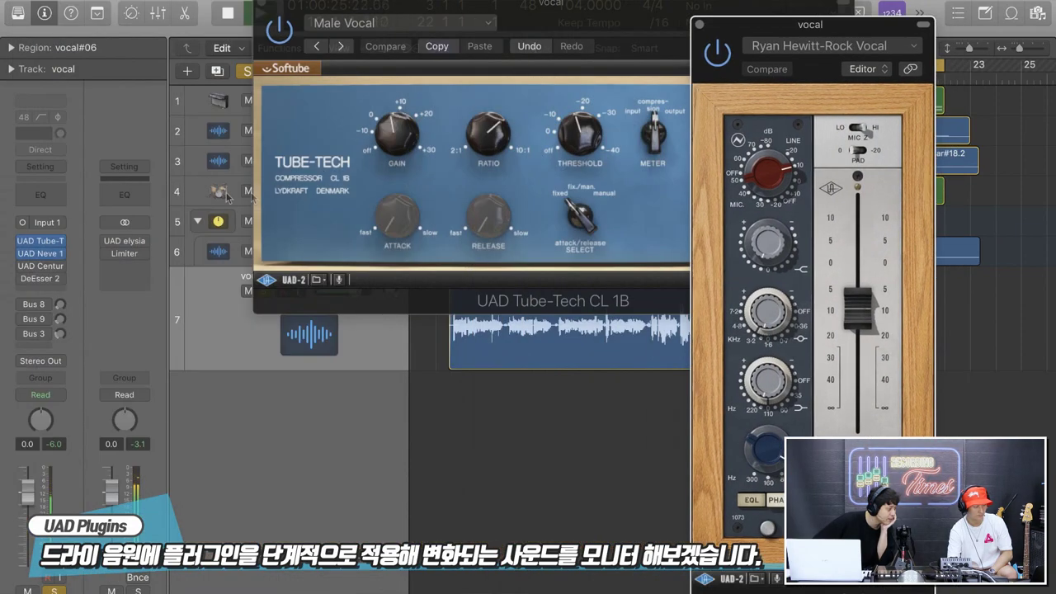
pyautogui.click(42, 266)
pyautogui.moveTo(363, 9); pyautogui.dragTo(472, 20)
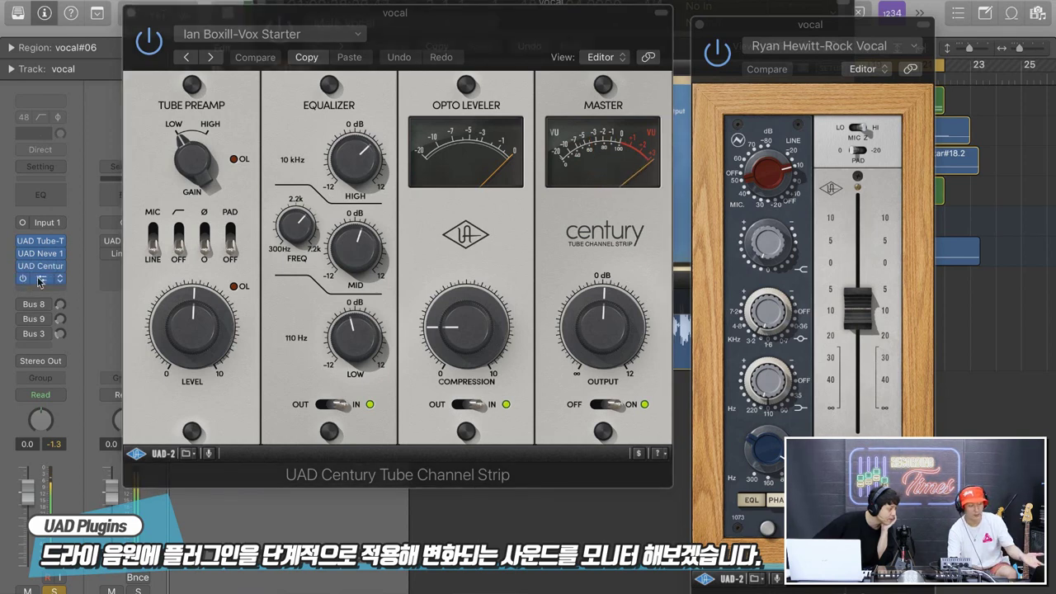
# Switch on the vocal track's DeEsser 2 insert, close its window, and move the Century window off the channel strips
pyautogui.click(41, 279)
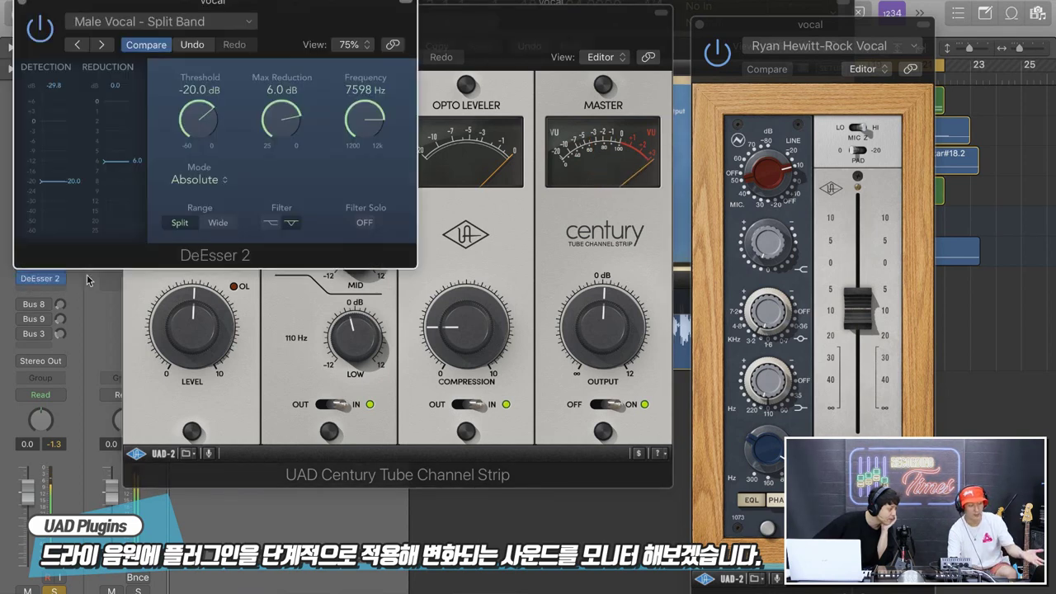
pyautogui.click(22, 5)
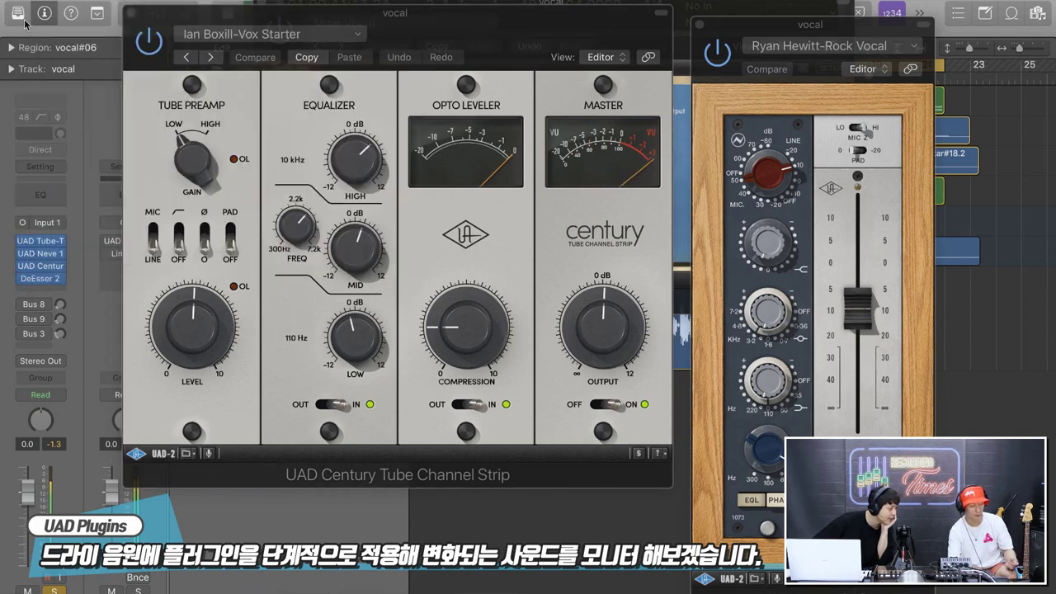
pyautogui.moveTo(277, 18); pyautogui.dragTo(509, 25)
# Enable the vocal track's Bus 8 send and open the Galaxy Tape Echo on that bus
pyautogui.click(41, 307)
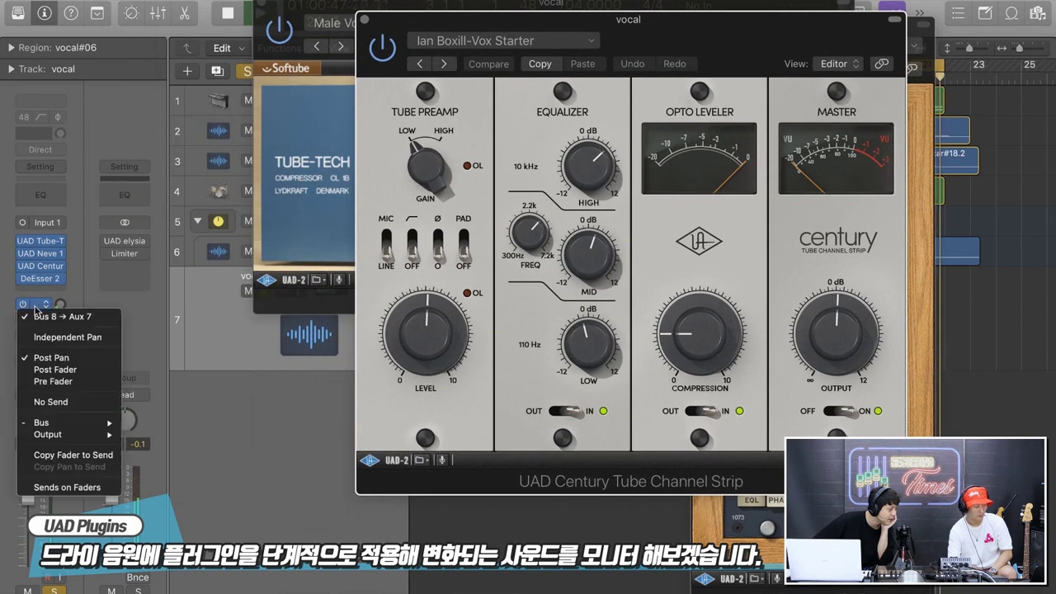
pyautogui.click(44, 312)
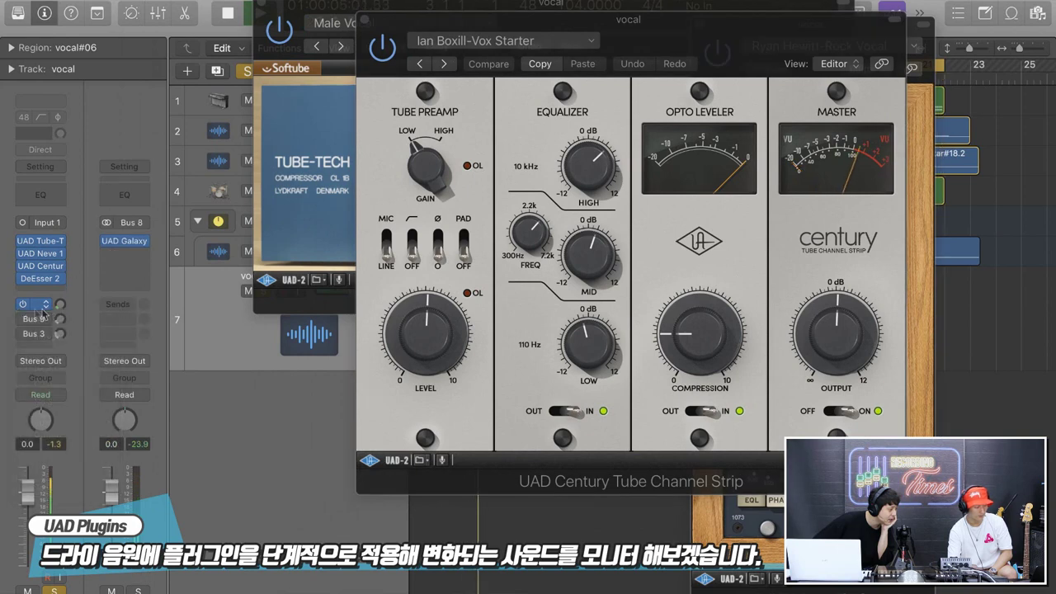
pyautogui.click(136, 246)
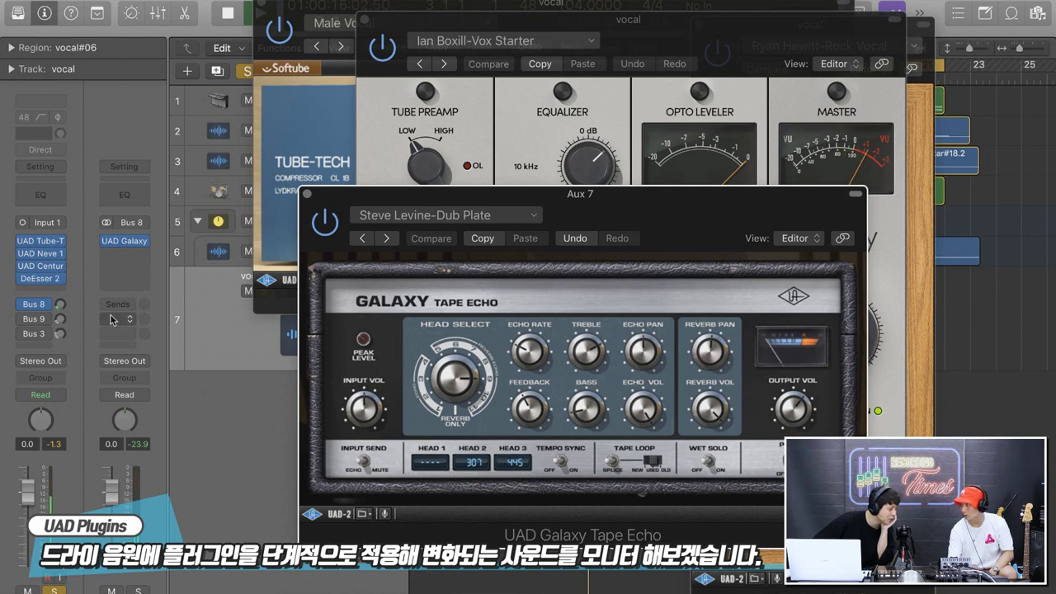
# Enable the vocal track's Bus 9 send, and open and close the Stereo Delay on that bus
pyautogui.click(34, 320)
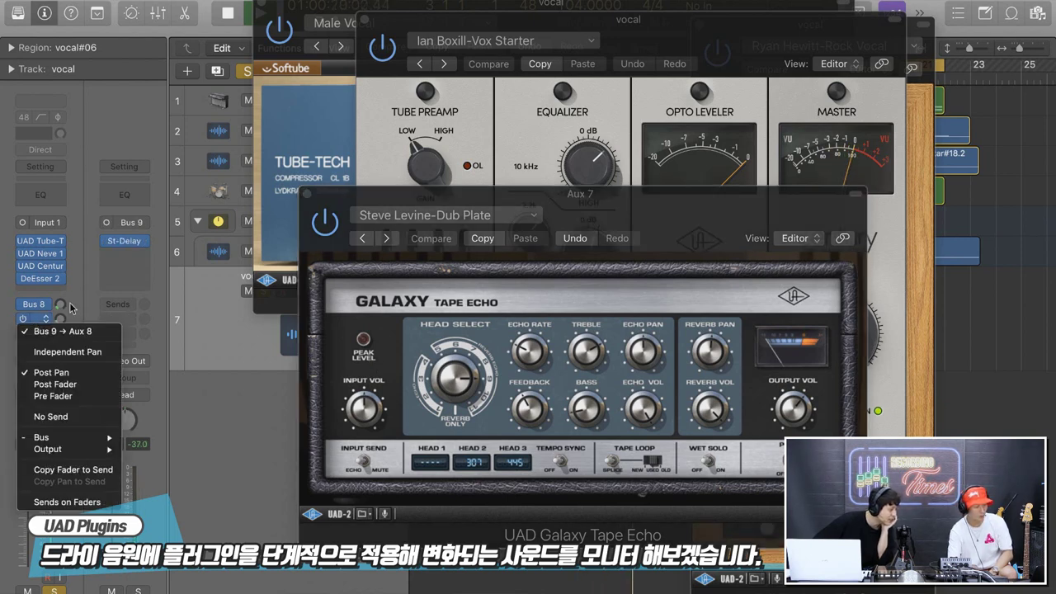
pyautogui.click(130, 248)
pyautogui.click(128, 246)
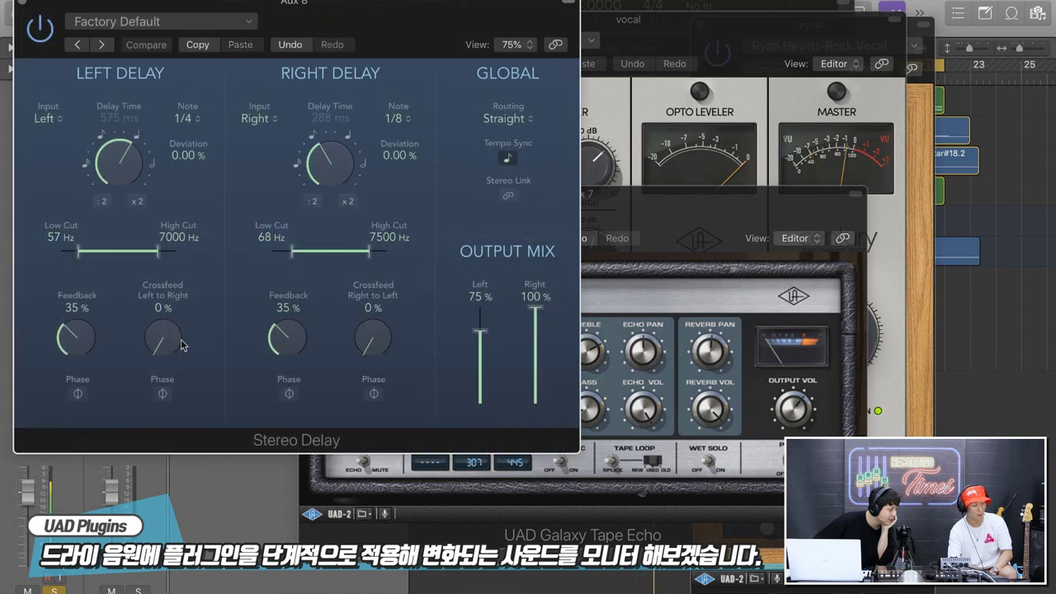
pyautogui.click(22, 5)
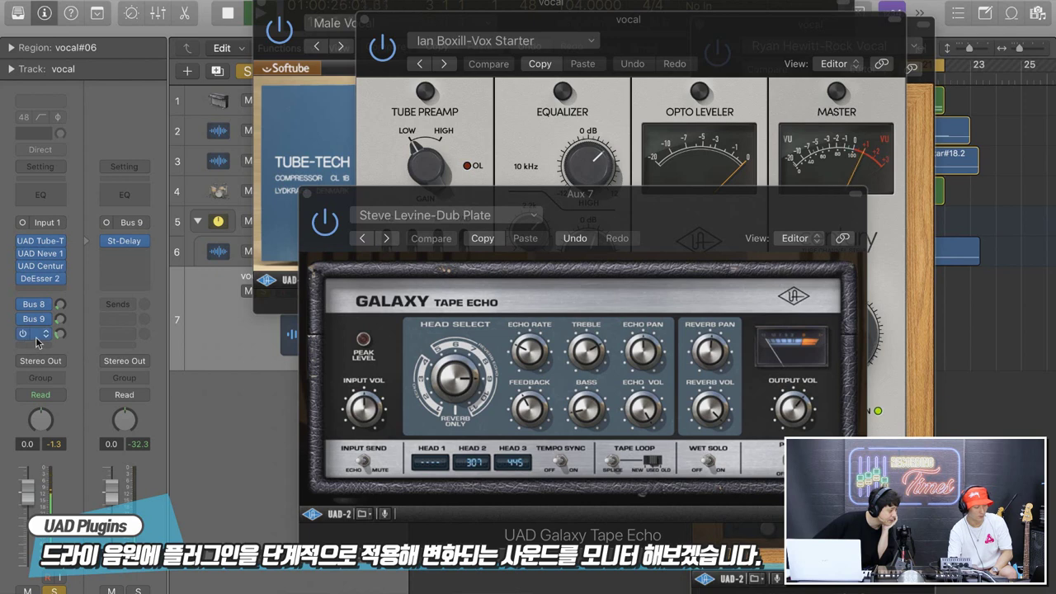
# Enable the vocal track's Bus 3 send to the Pure Plate reverb
pyautogui.click(36, 337)
pyautogui.click(165, 314)
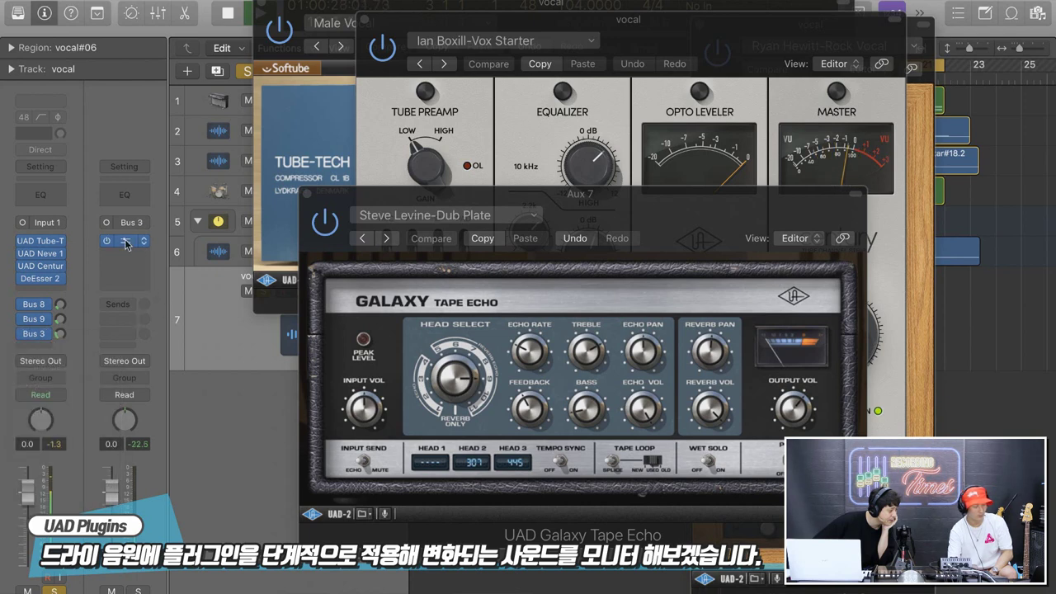